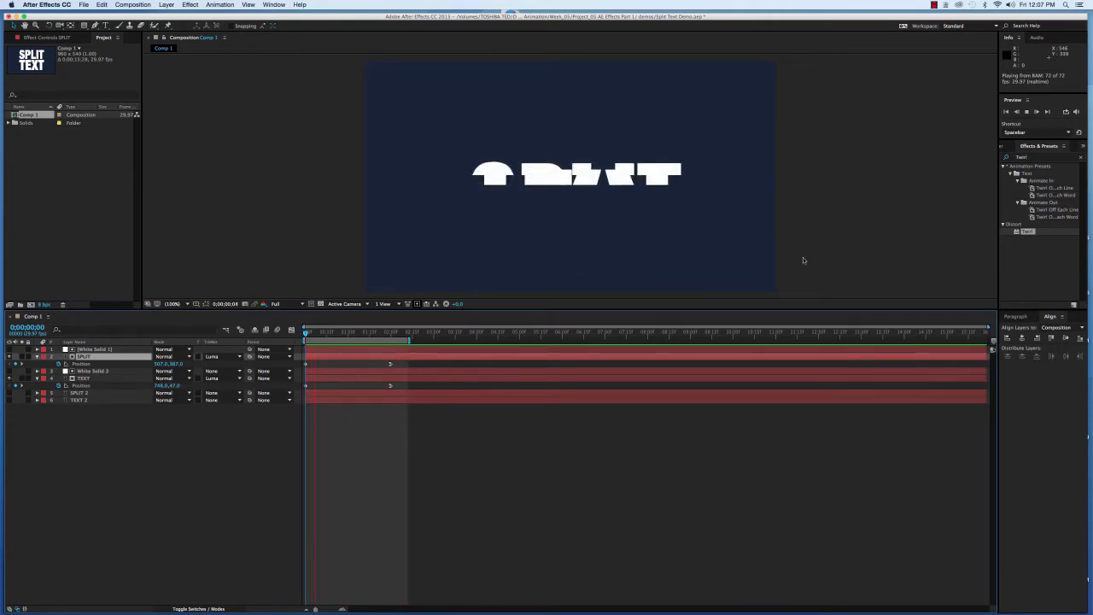
Stop the preview at the composition's start and make the SPLIT 2 and TEXT 2 layers visible
key(space)
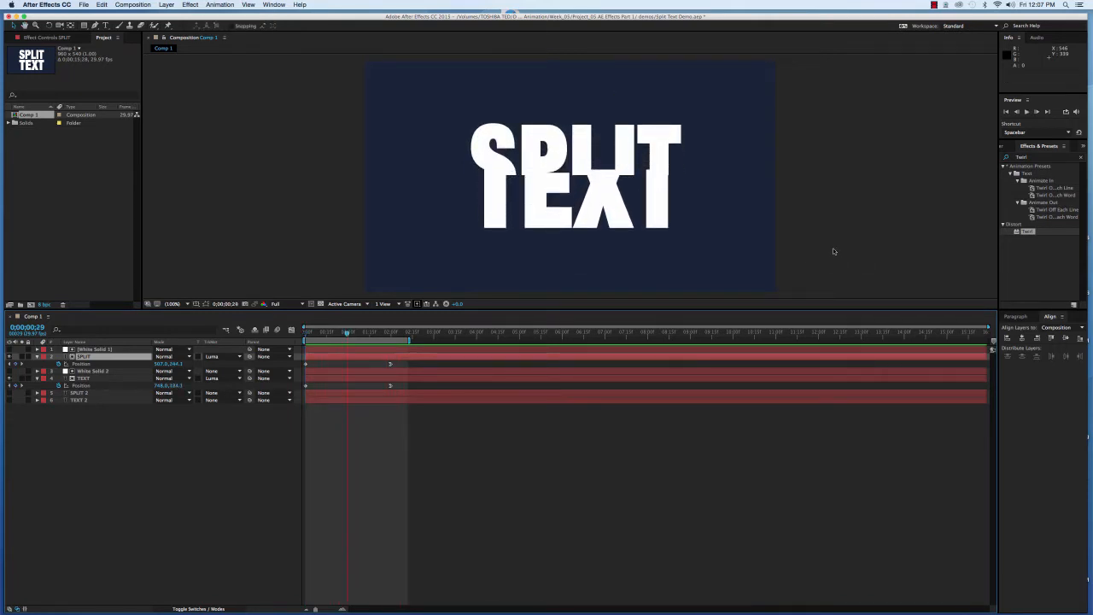
key(Home)
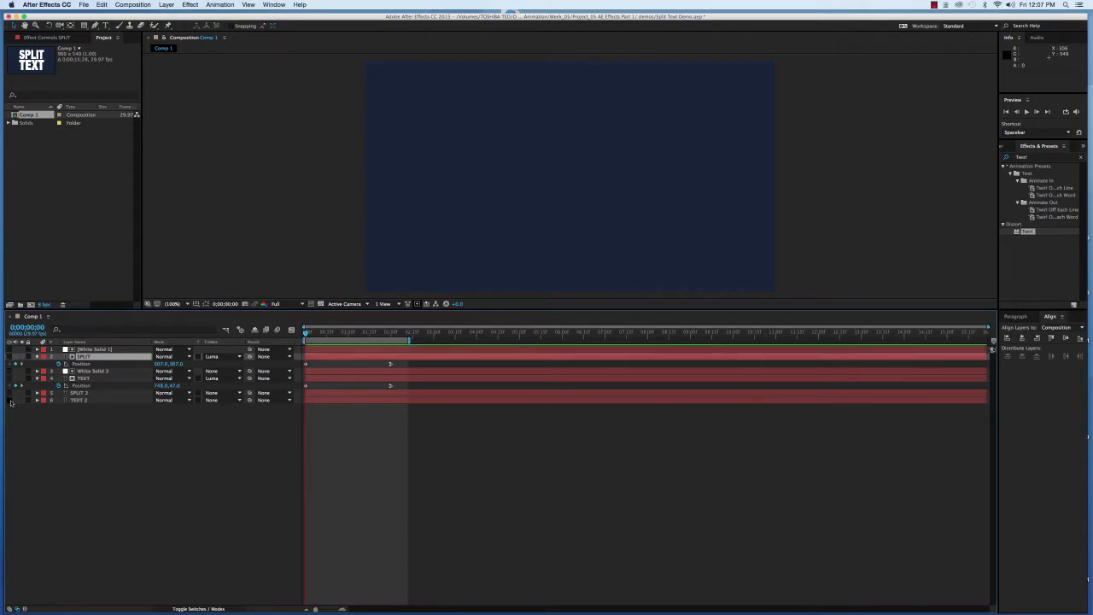
click(10, 393)
click(11, 400)
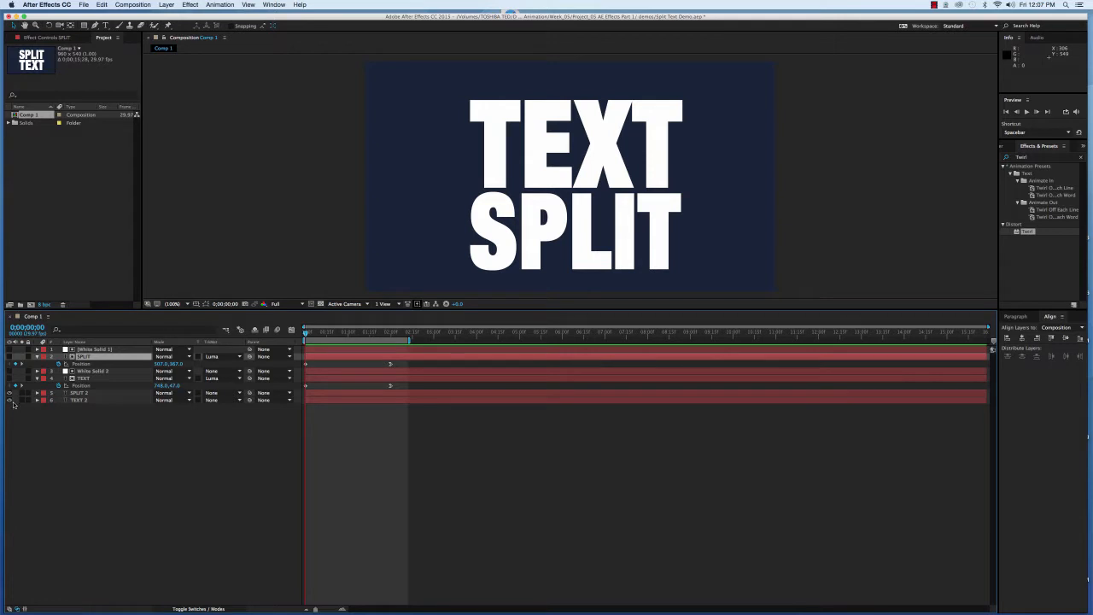
Keyframe SPLIT 2's position at 0 seconds and 0;00;02;00, moving the word straight up to about 507, 192 at the second keyframe
click(100, 394)
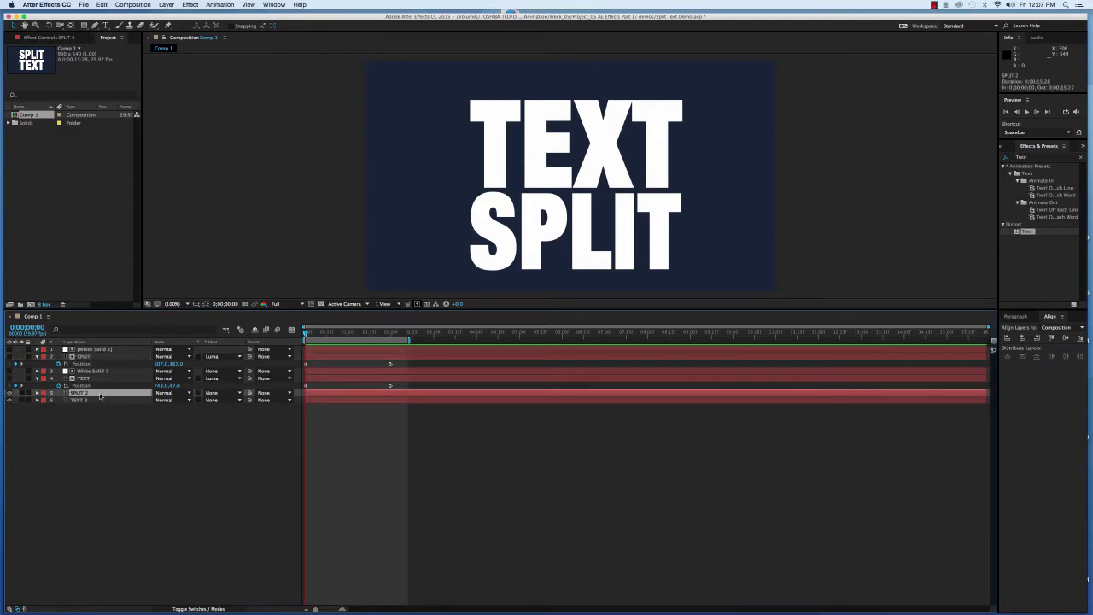
click(37, 394)
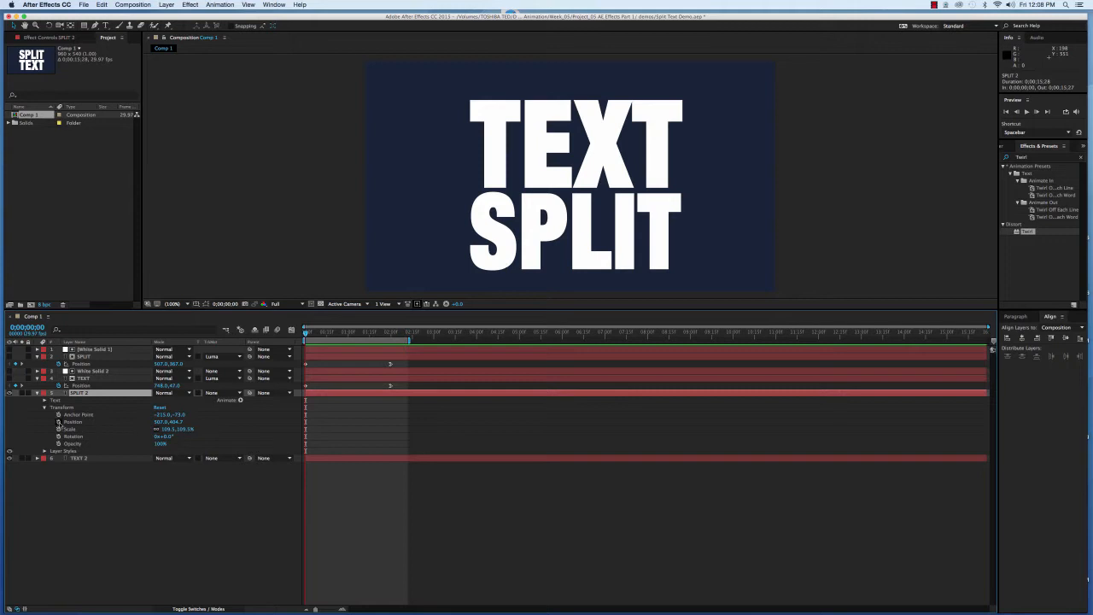
click(58, 422)
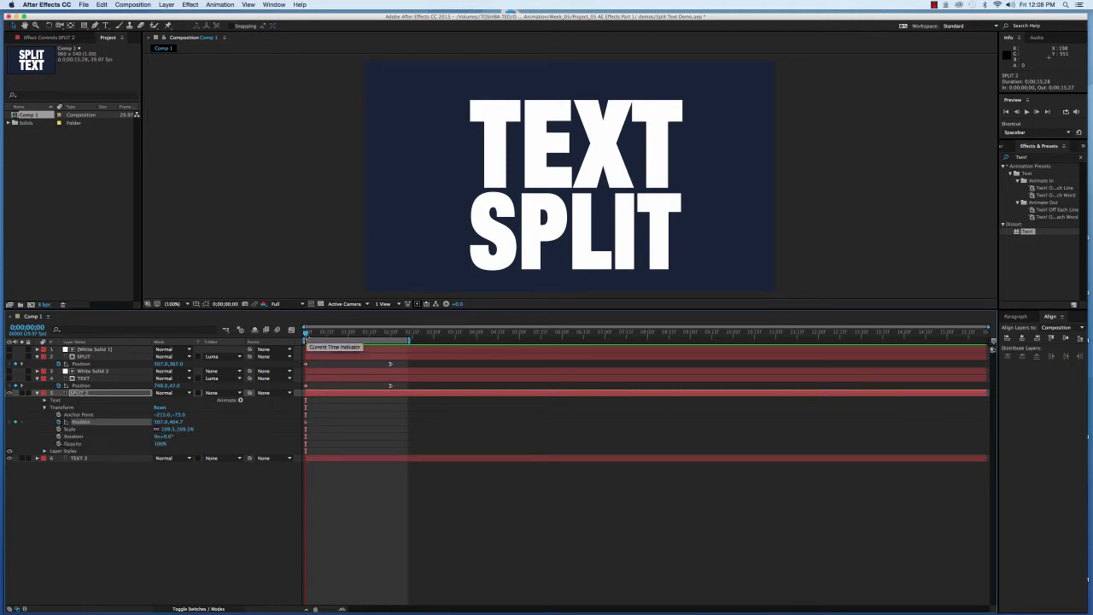
drag(306, 339, 392, 350)
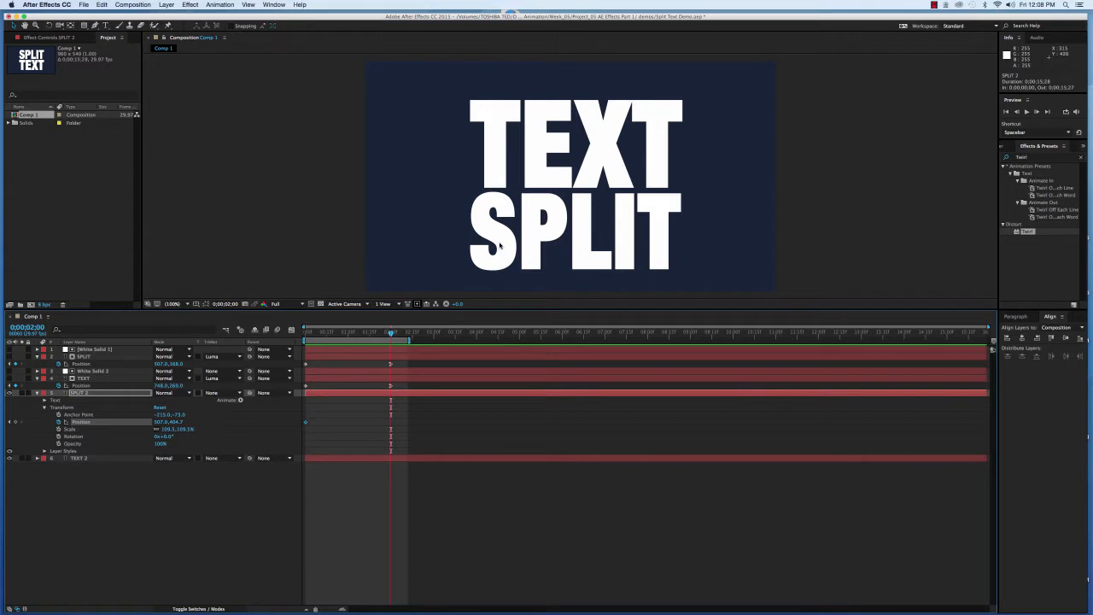
drag(500, 246, 500, 154)
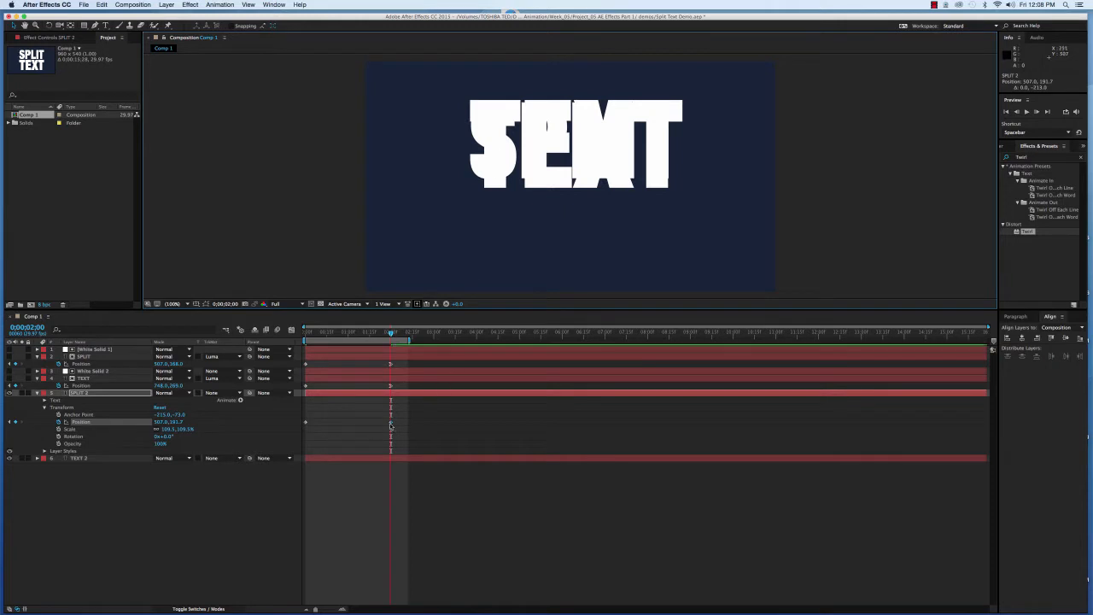
drag(392, 332, 285, 349)
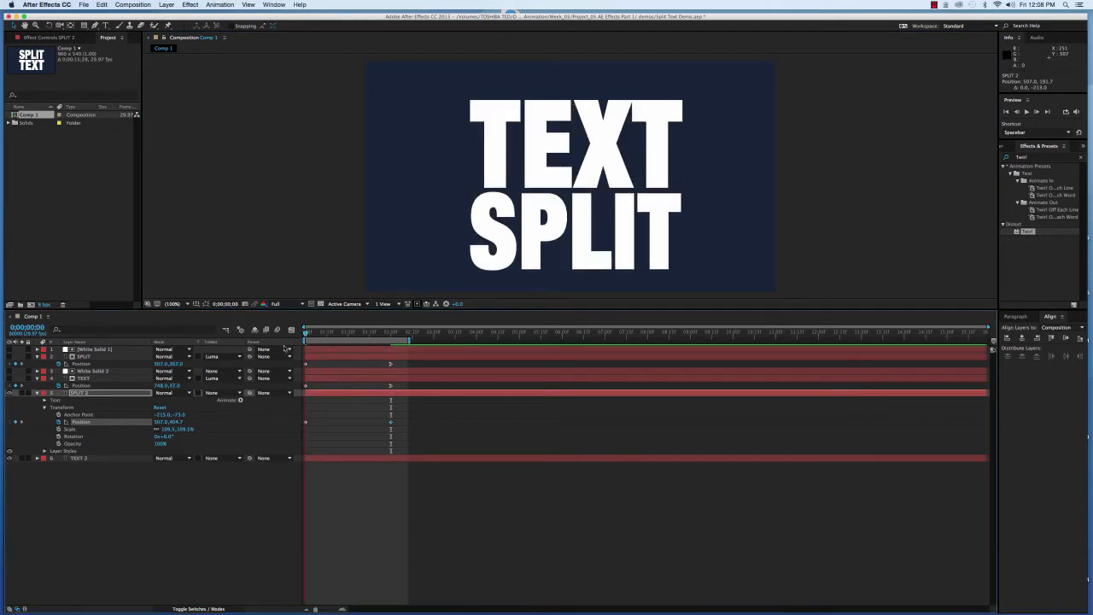
key(space)
click(38, 393)
Keyframe TEXT 2's position at 0 seconds and 0;00;02;00, moving the word straight down to about 748, 298 at the second keyframe
click(106, 401)
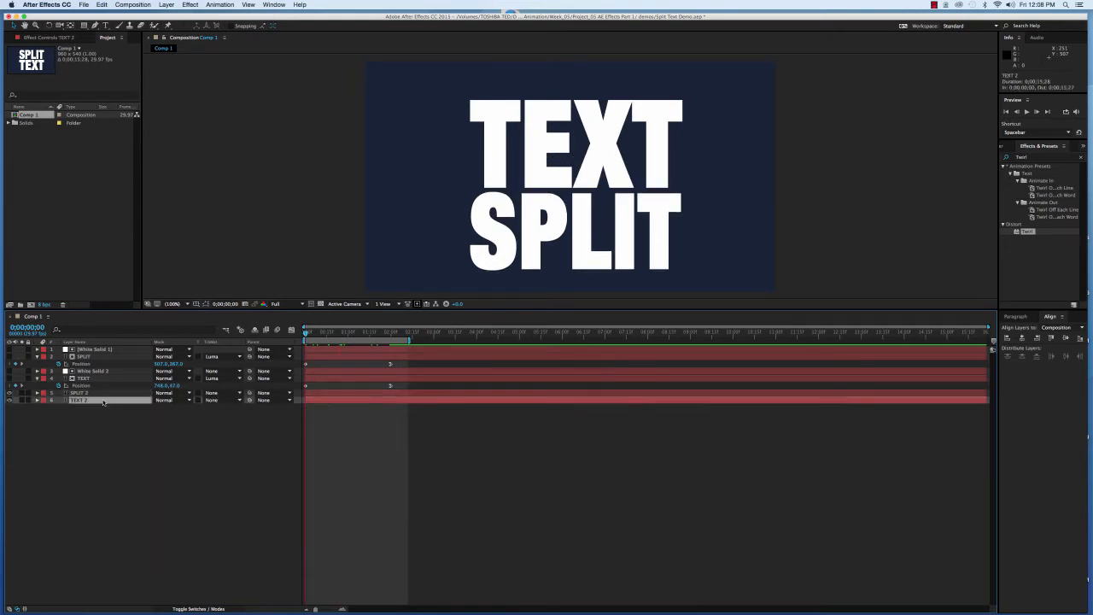
click(37, 401)
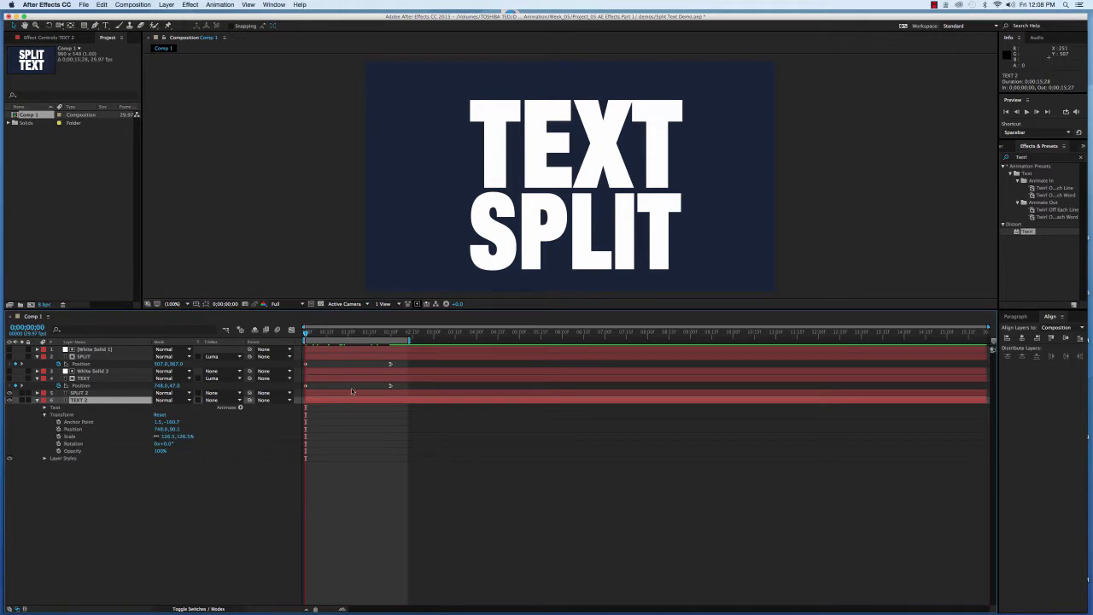
click(58, 429)
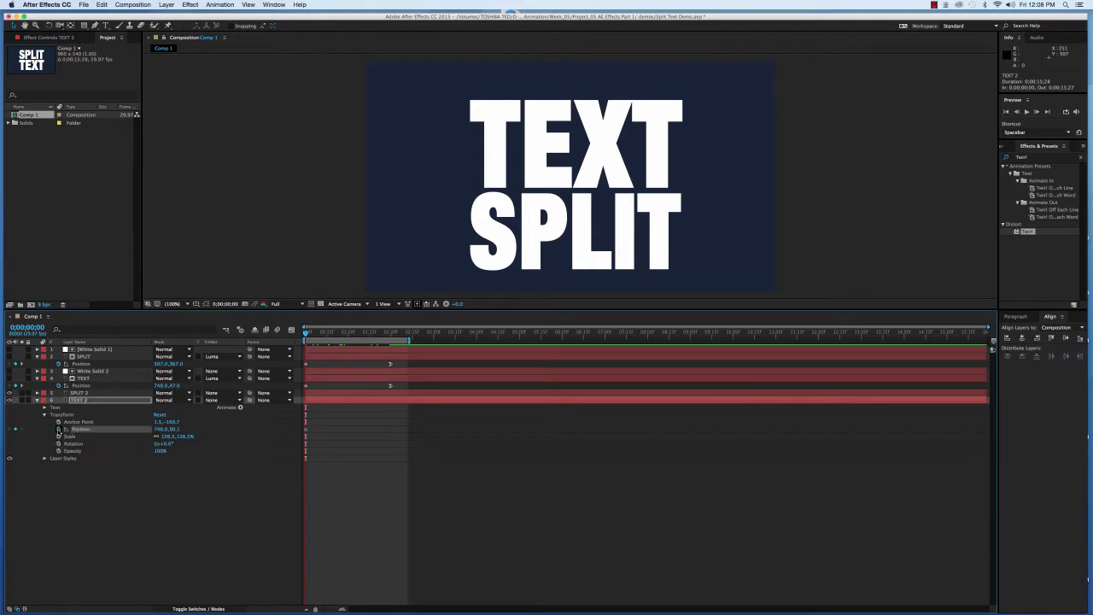
drag(306, 333, 391, 344)
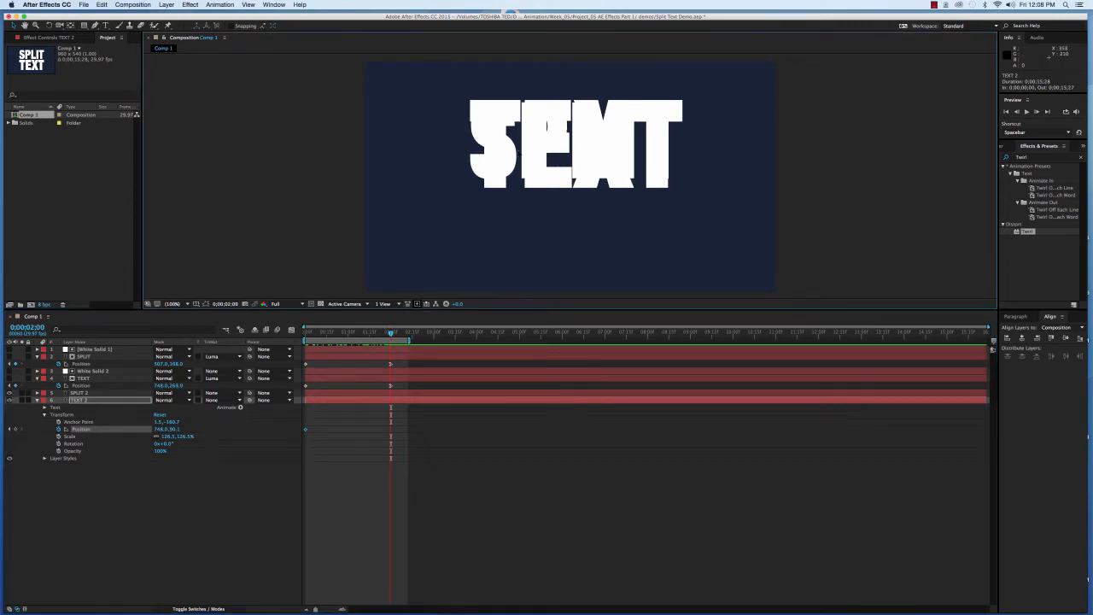
drag(517, 156, 516, 243)
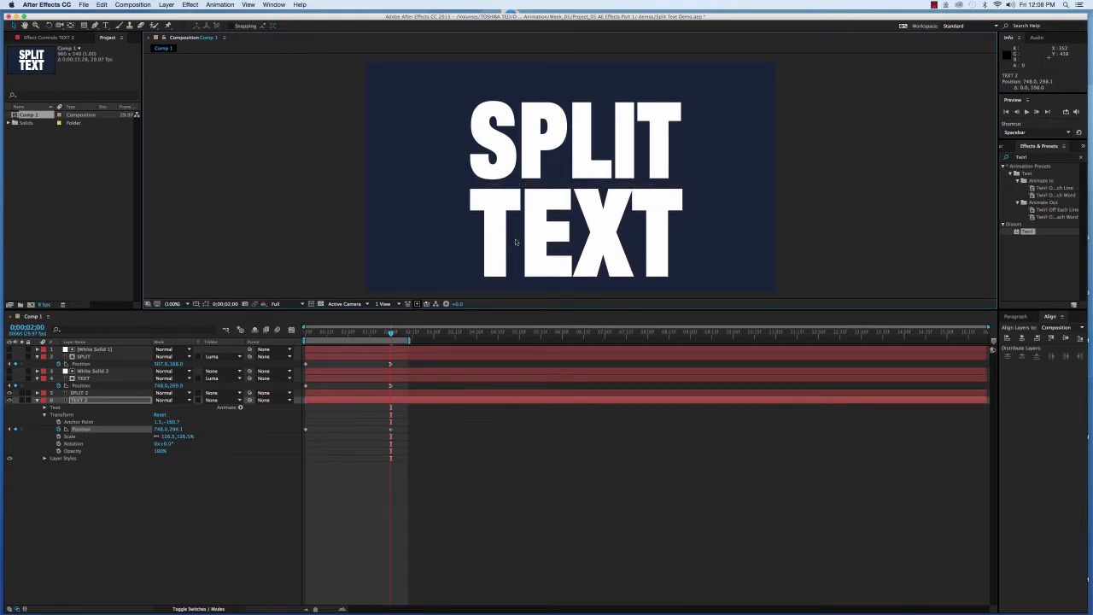
Play back the two words swapping places from the start of the composition
click(389, 333)
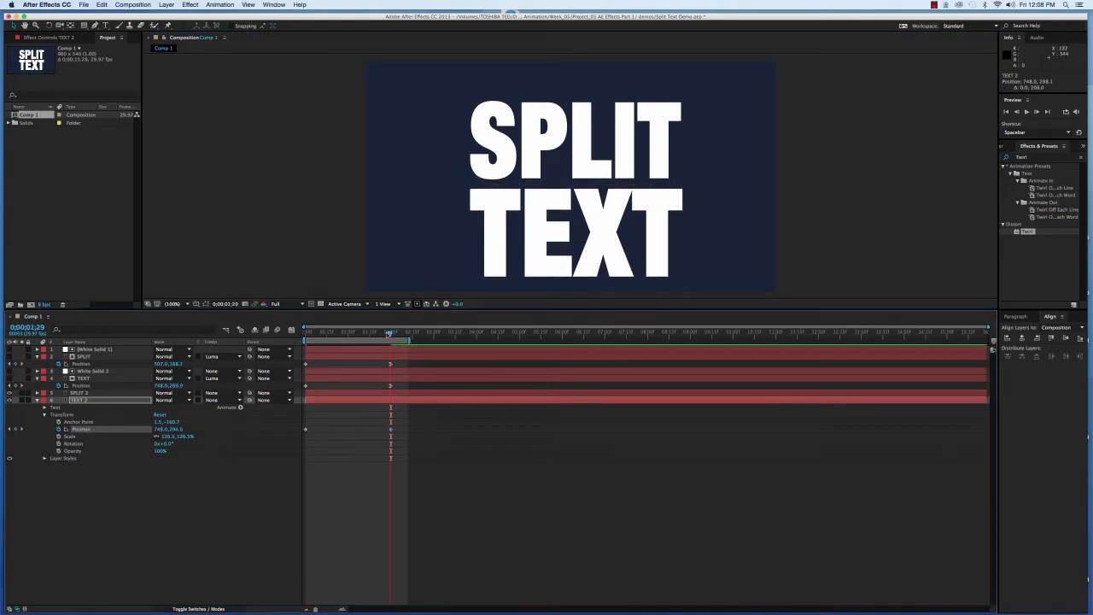
drag(389, 333, 305, 333)
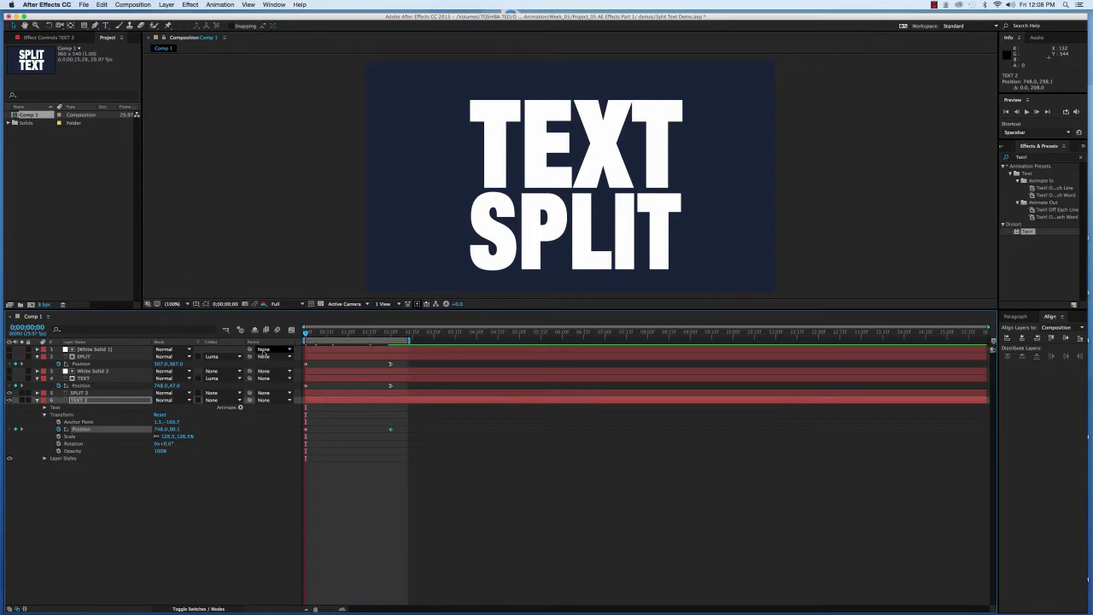
key(space)
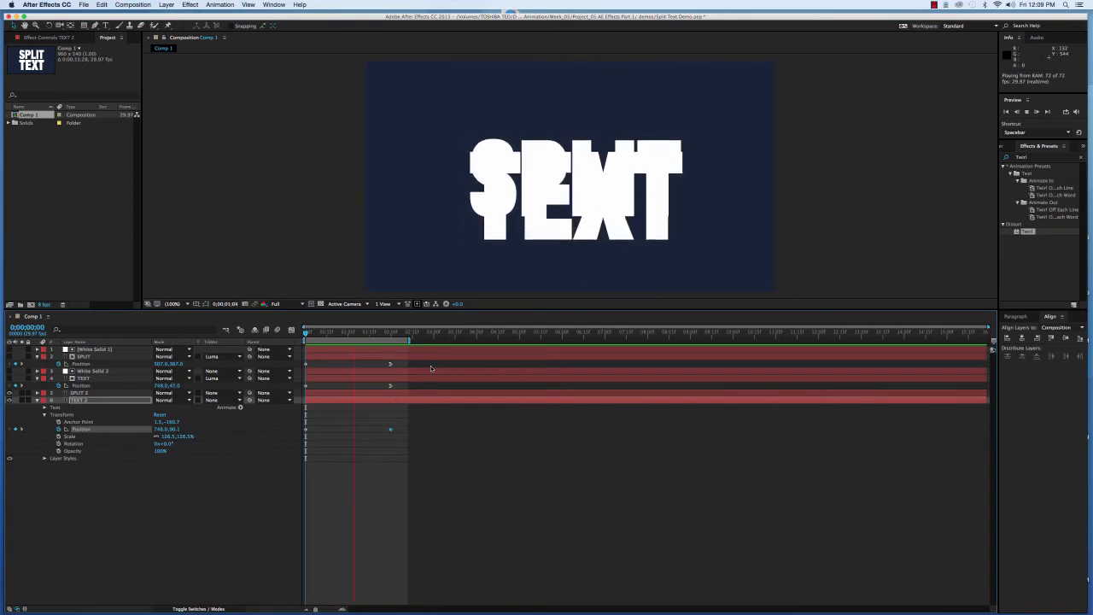
key(space)
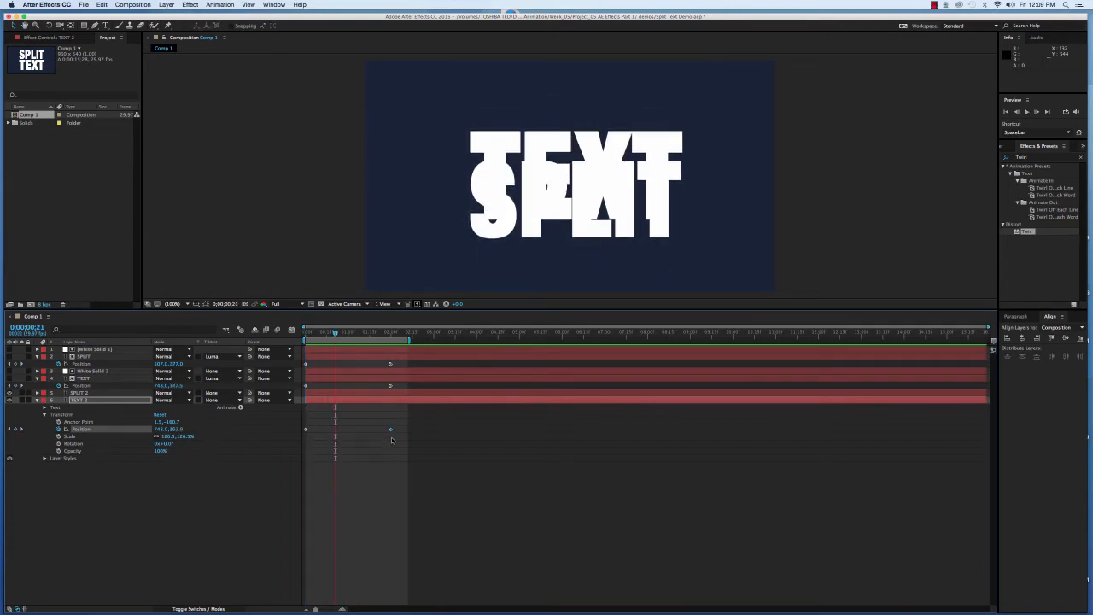
Apply Easy Ease In to TEXT 2's ending position keyframe and collapse the layer's properties
mouse_move(392, 432)
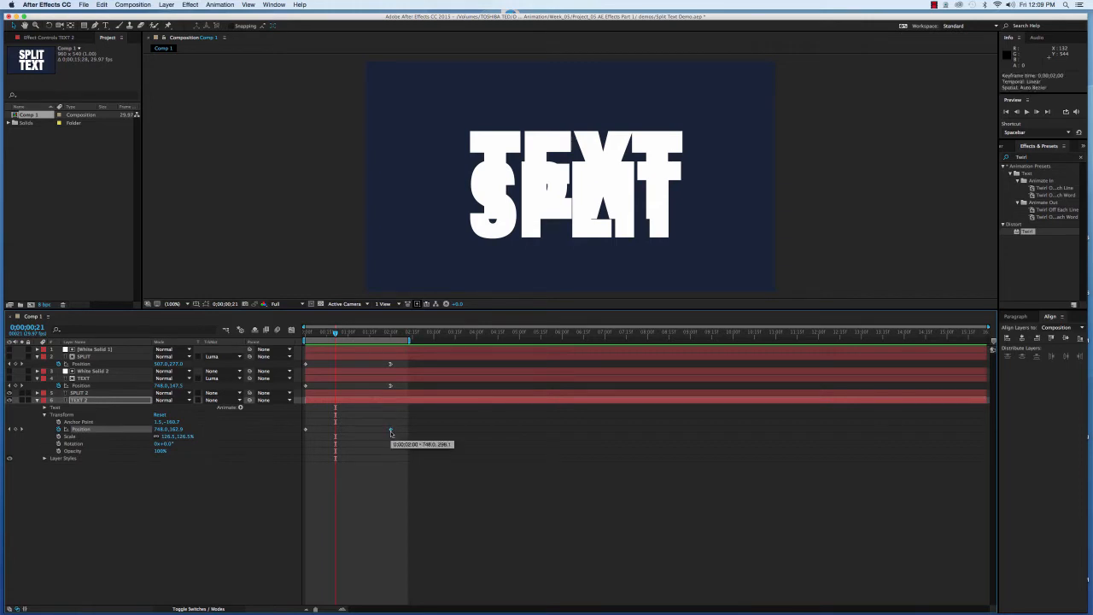
right_click(391, 433)
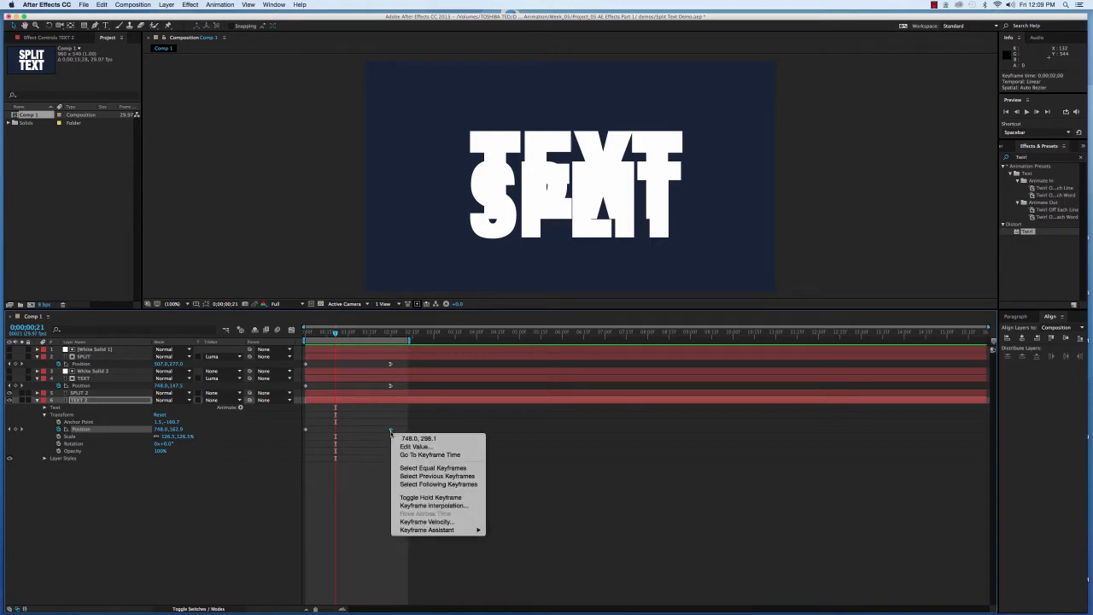
mouse_move(410, 531)
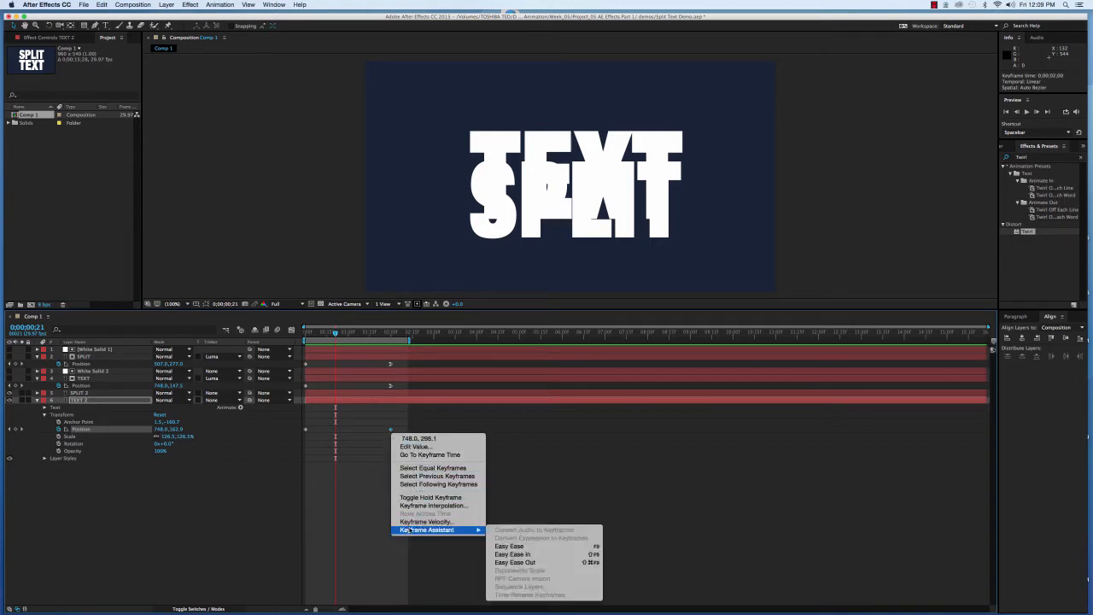
click(512, 554)
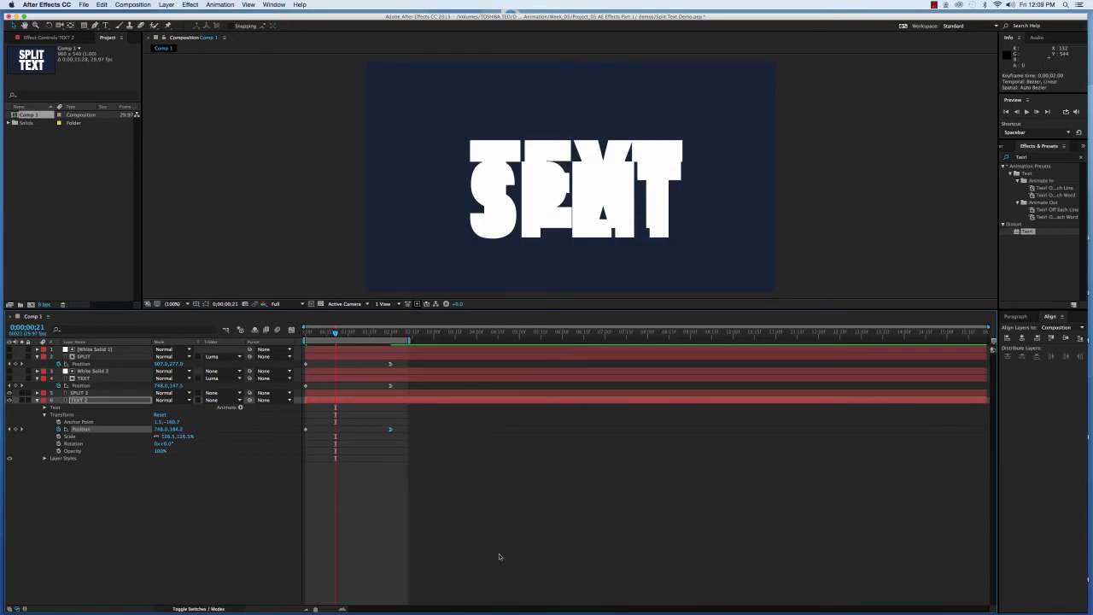
click(44, 415)
click(44, 415)
click(38, 401)
Apply Easy Ease In to SPLIT 2's ending position keyframe and collapse the layer's properties
click(39, 393)
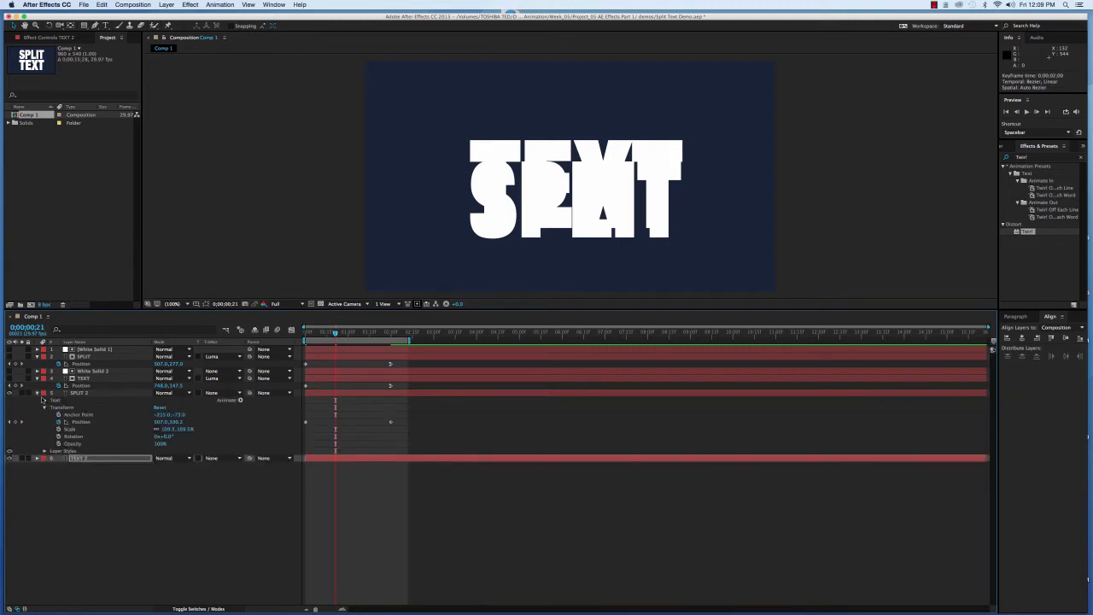
click(391, 422)
right_click(391, 425)
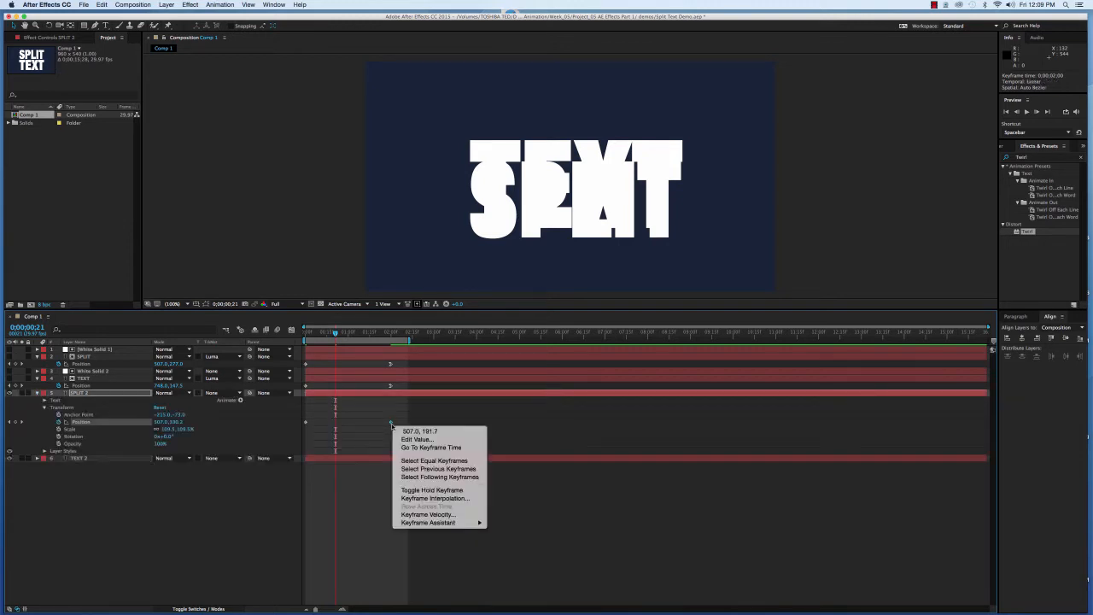
mouse_move(479, 523)
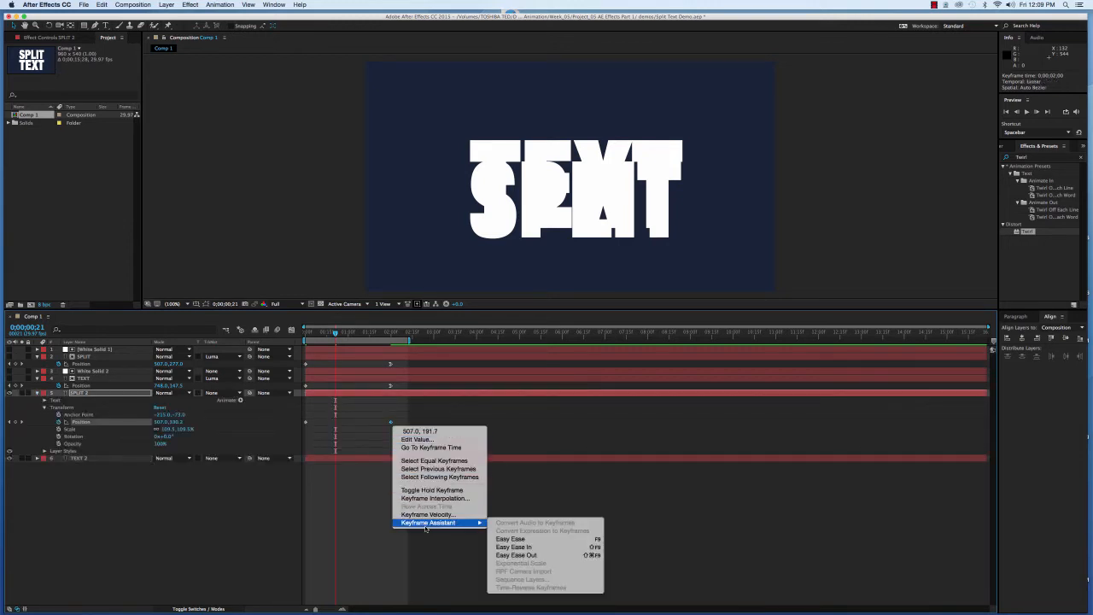
click(507, 547)
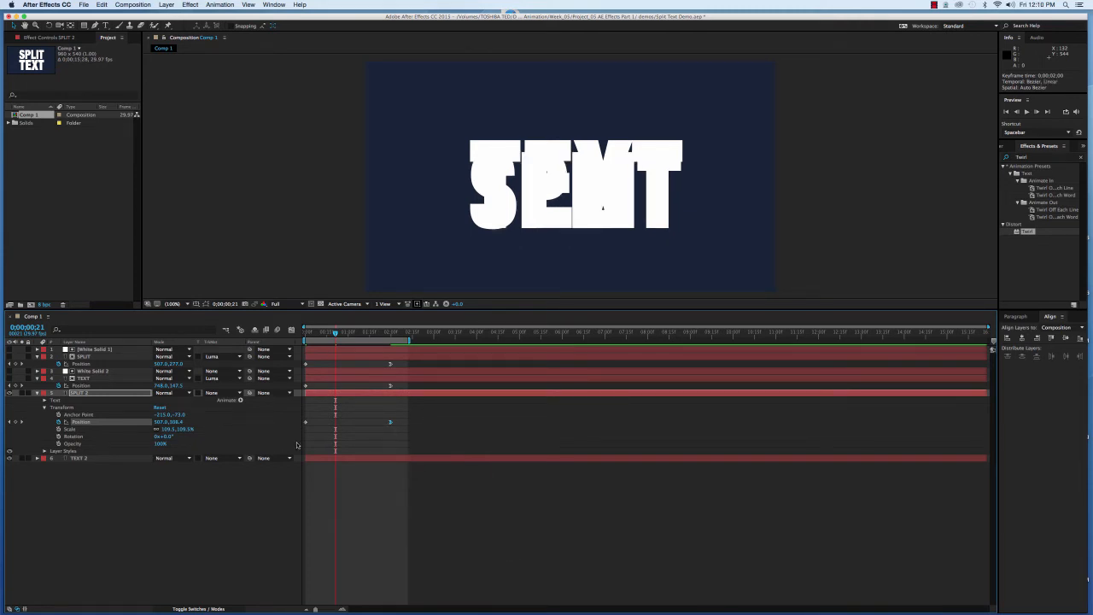
click(37, 393)
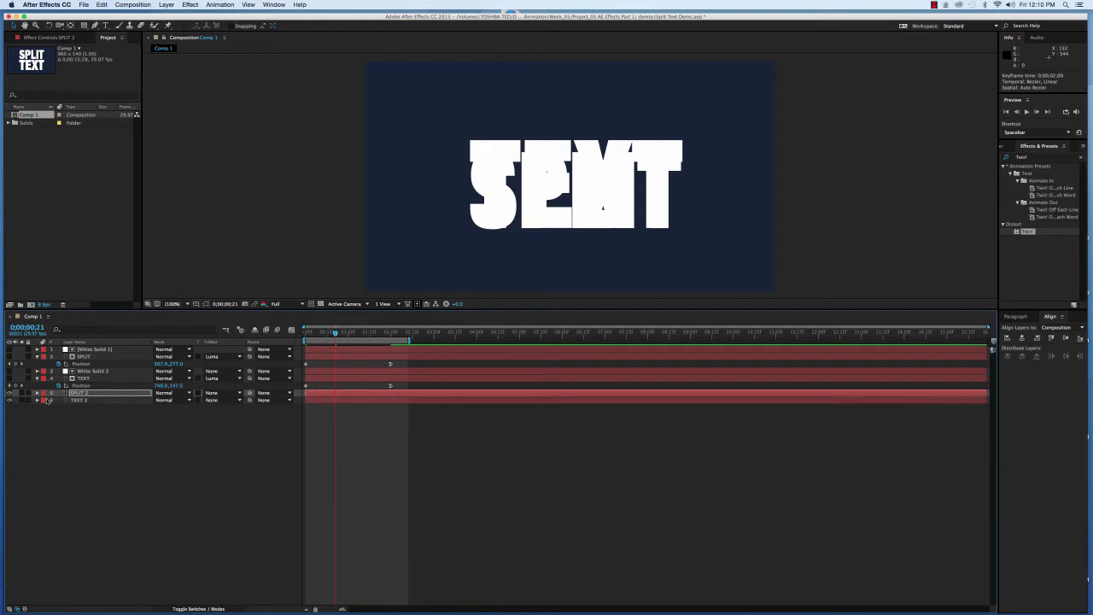
Preview the eased motion of both words from the start, then return to the first frame
key(Home)
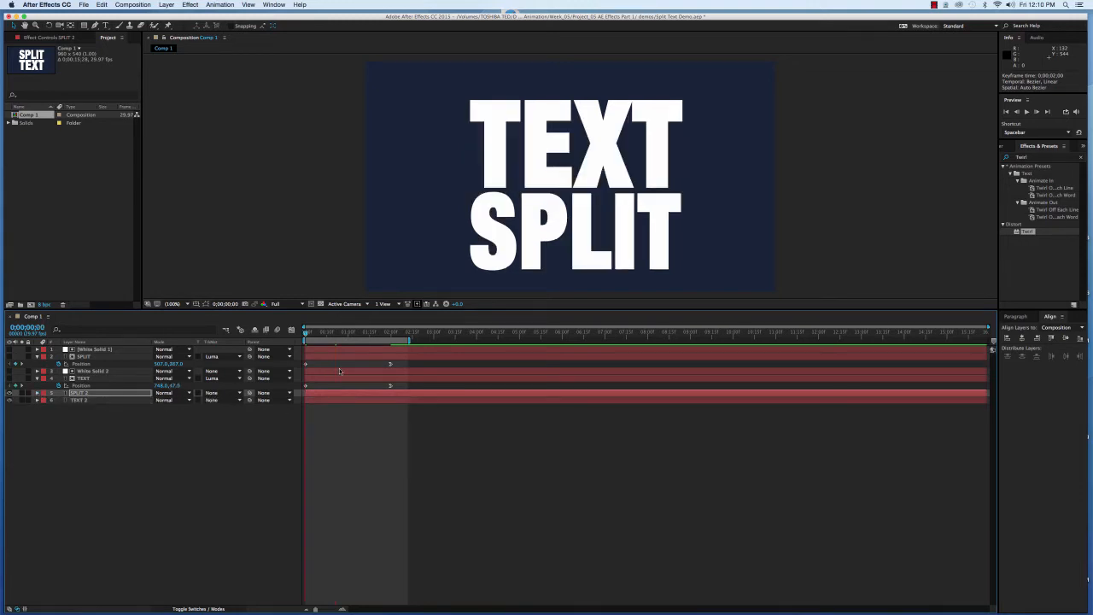
key(space)
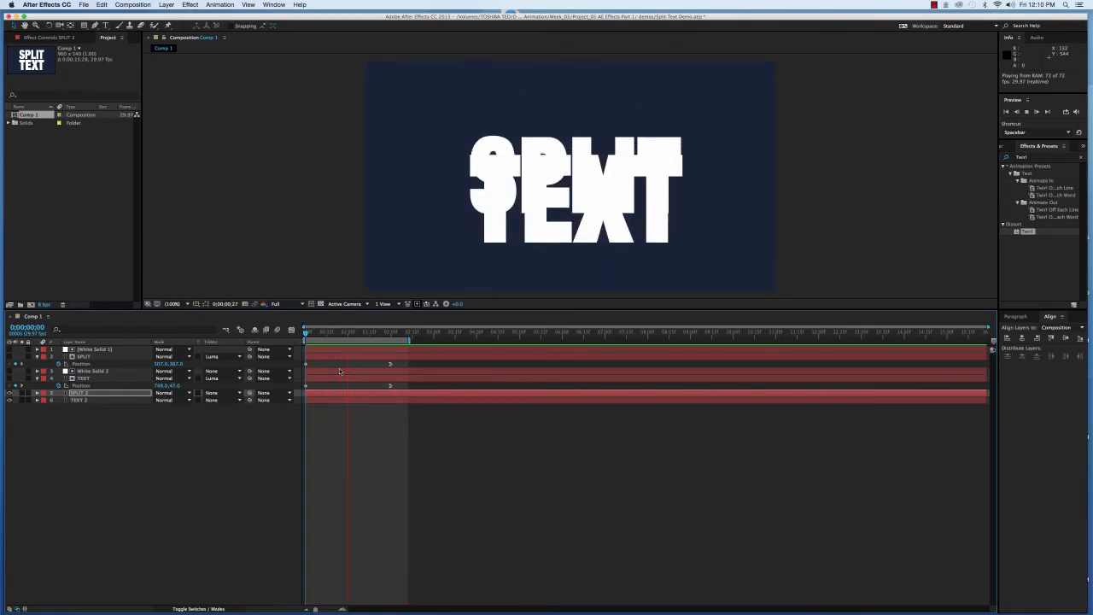
key(space)
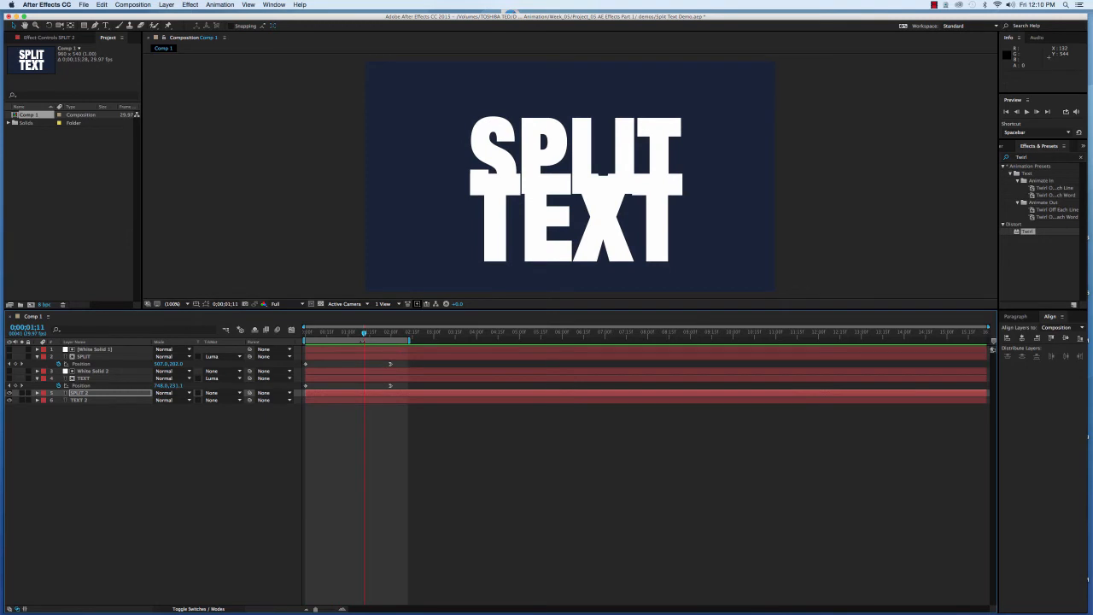
key(Home)
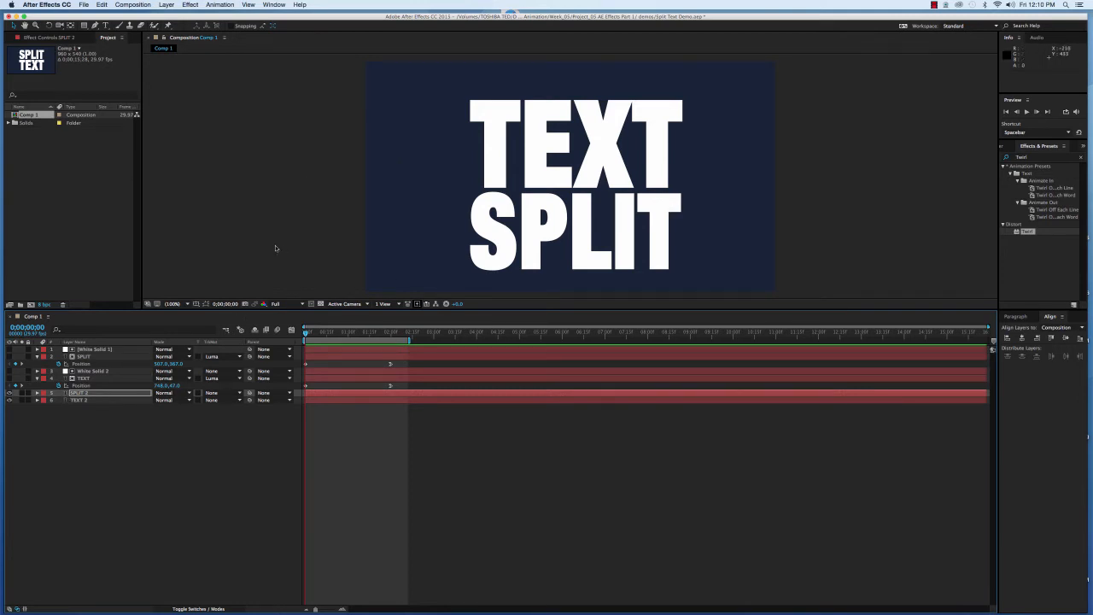
Create a 960 x 540 px white solid above SPLIT 2 and move it down about 296 px to the bottom edge of the word TEXT
click(167, 5)
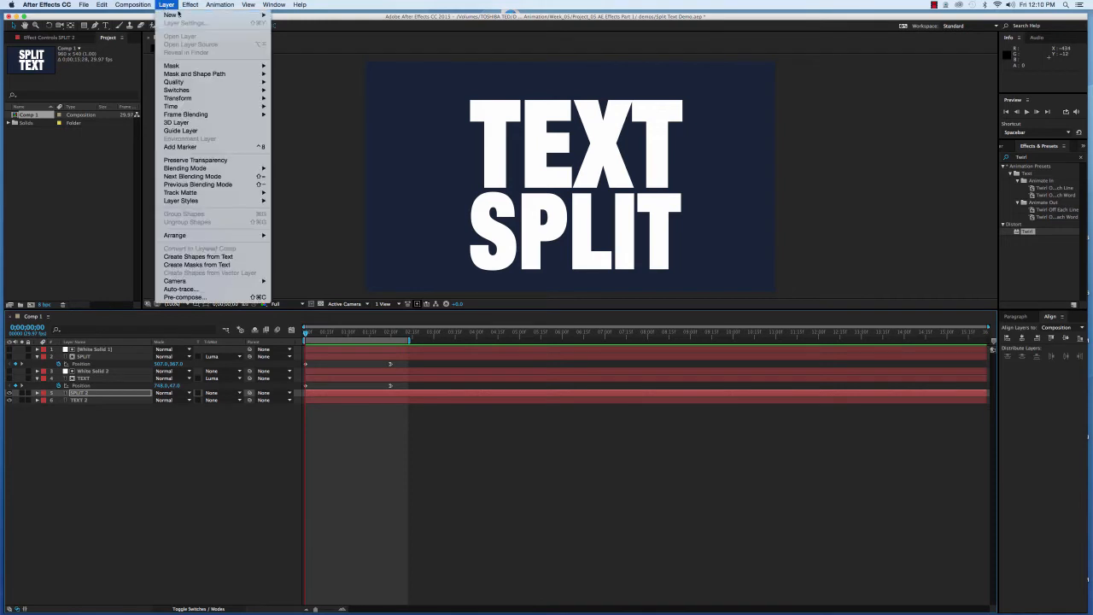
mouse_move(177, 15)
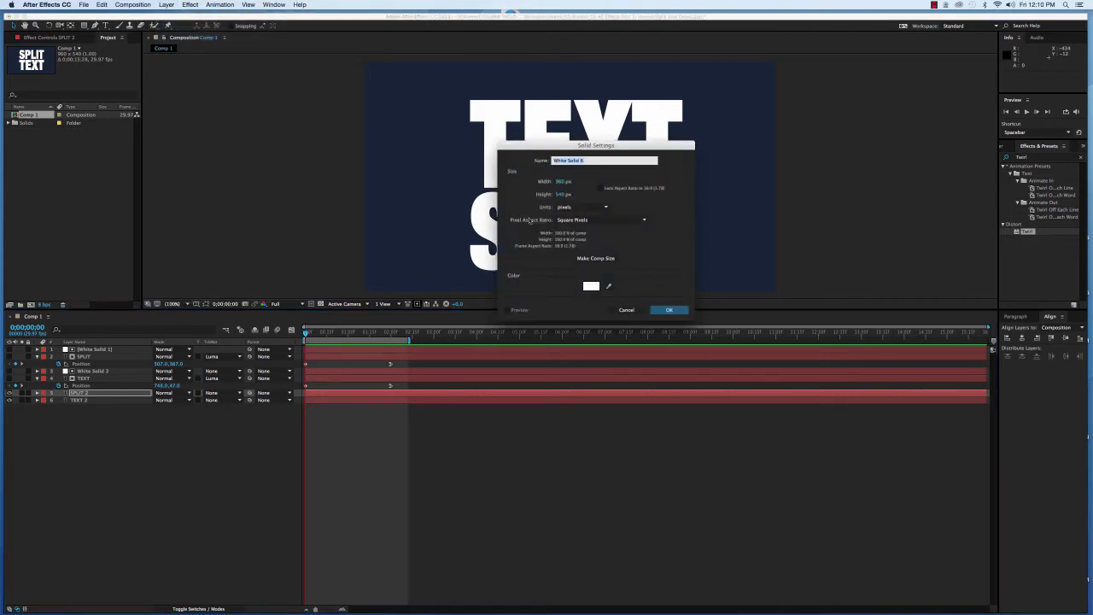
click(661, 312)
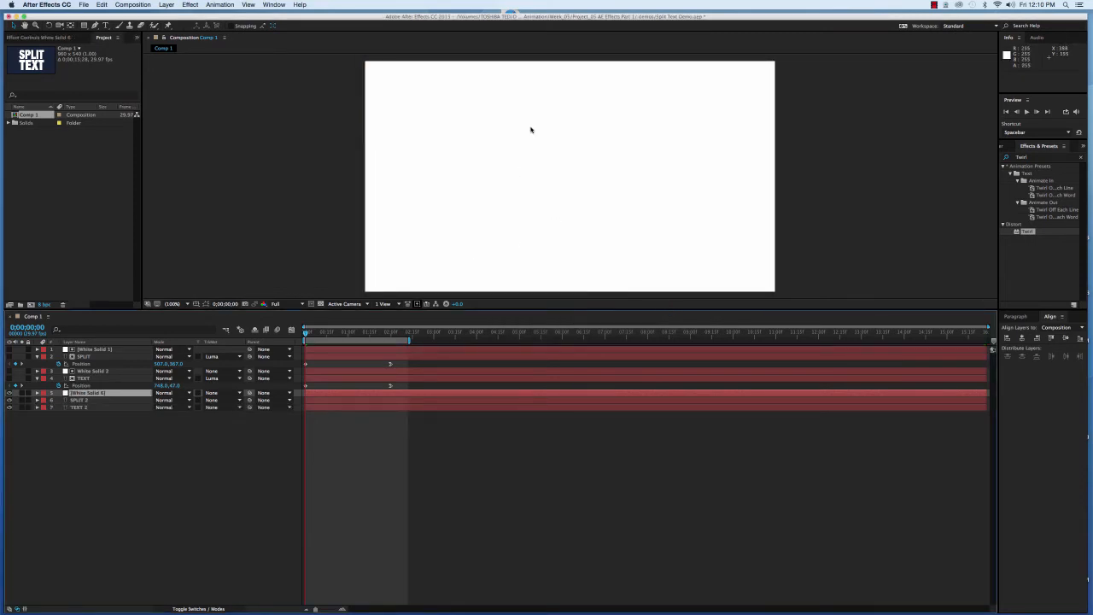
drag(529, 107, 530, 234)
key(Return)
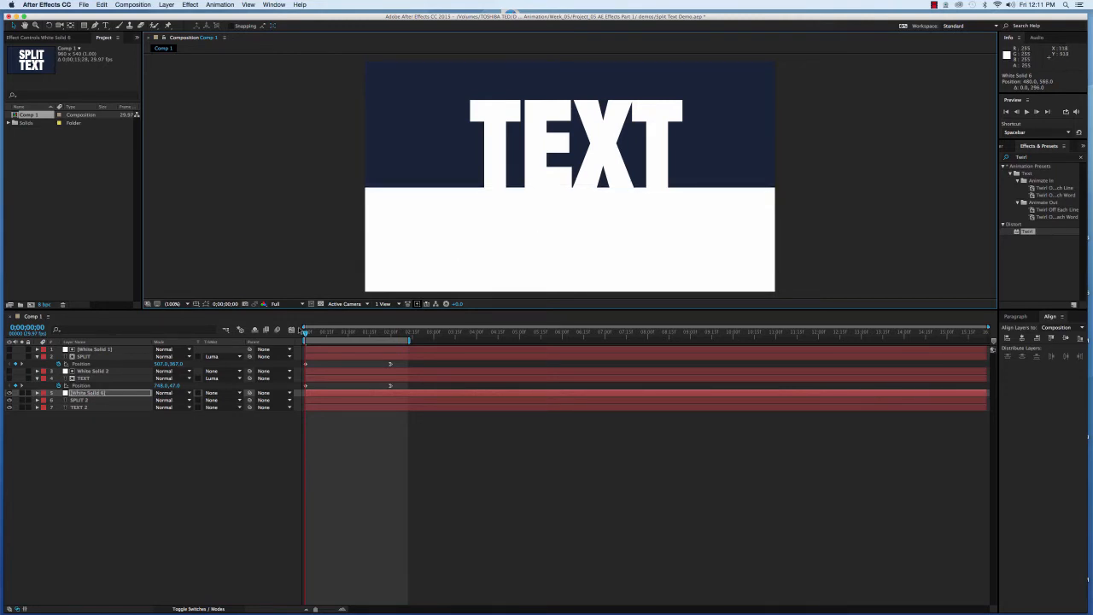
Set SPLIT 2's track matte to Luma Matte using White Solid 6
click(99, 402)
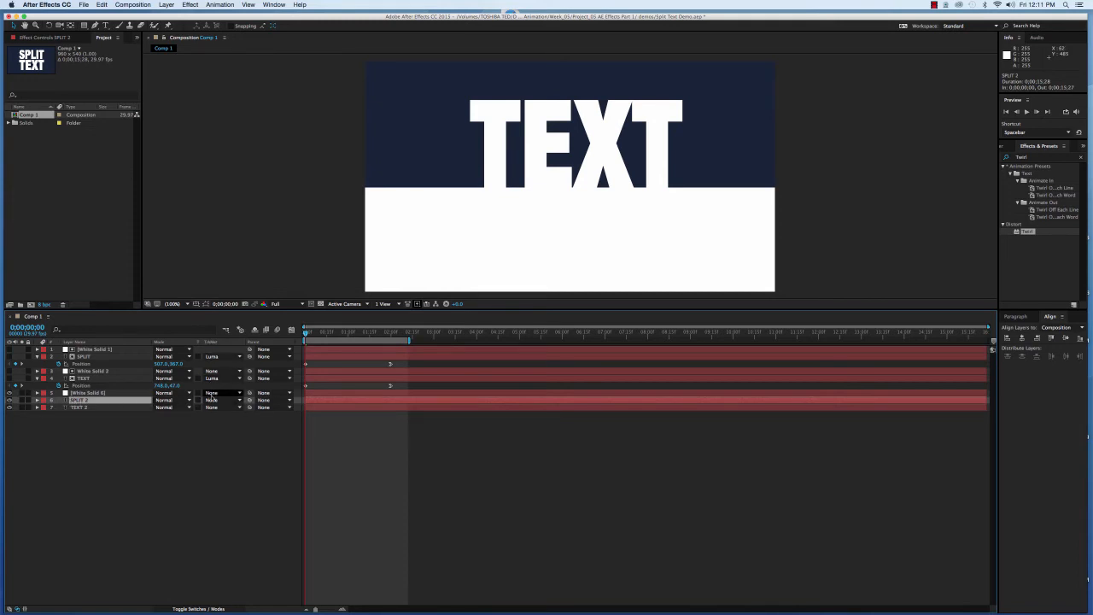
click(238, 400)
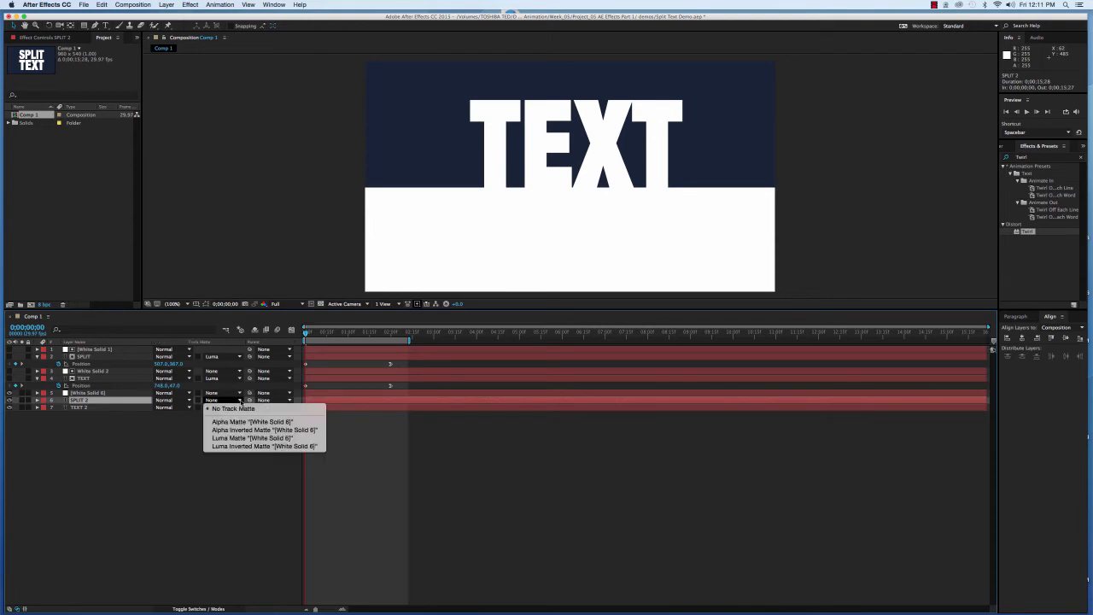
click(242, 438)
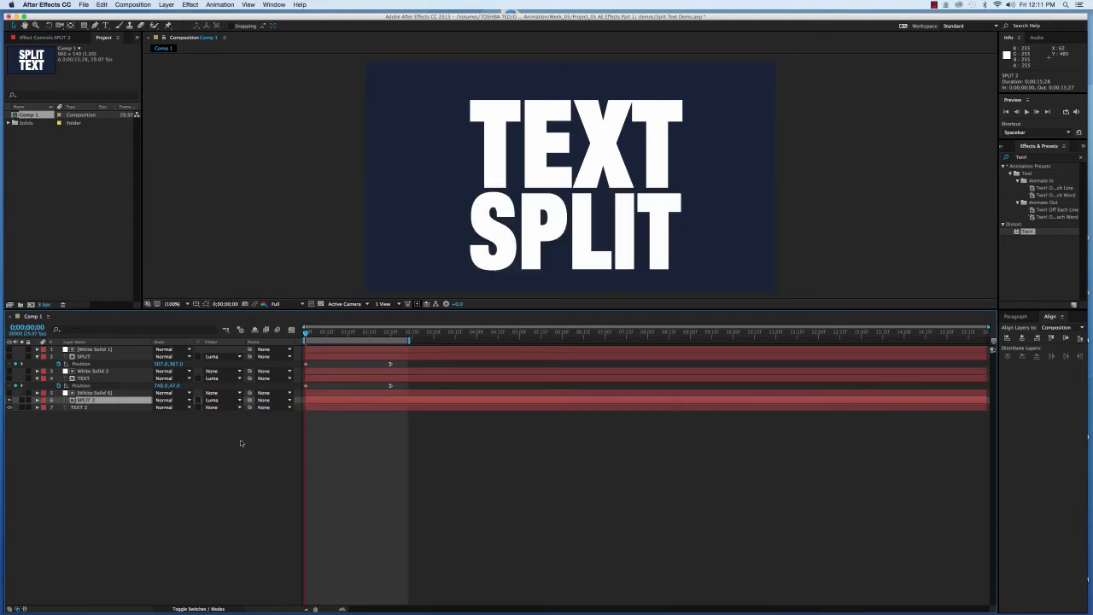
Hide TEXT 2 and preview the matted SPLIT 2 word alone, then return to the first frame and show TEXT 2
click(10, 407)
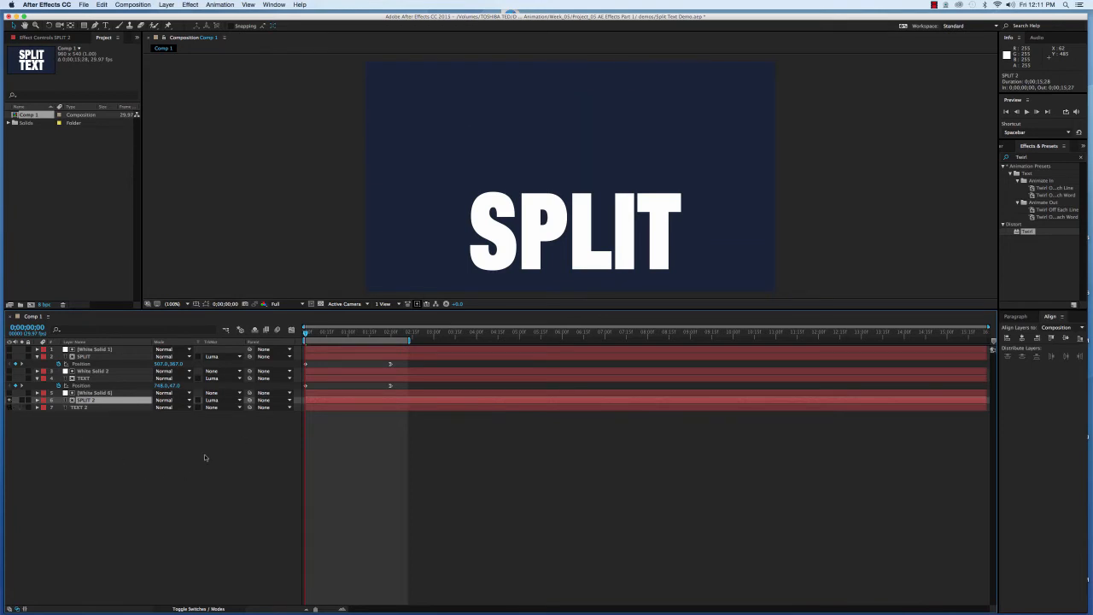
key(space)
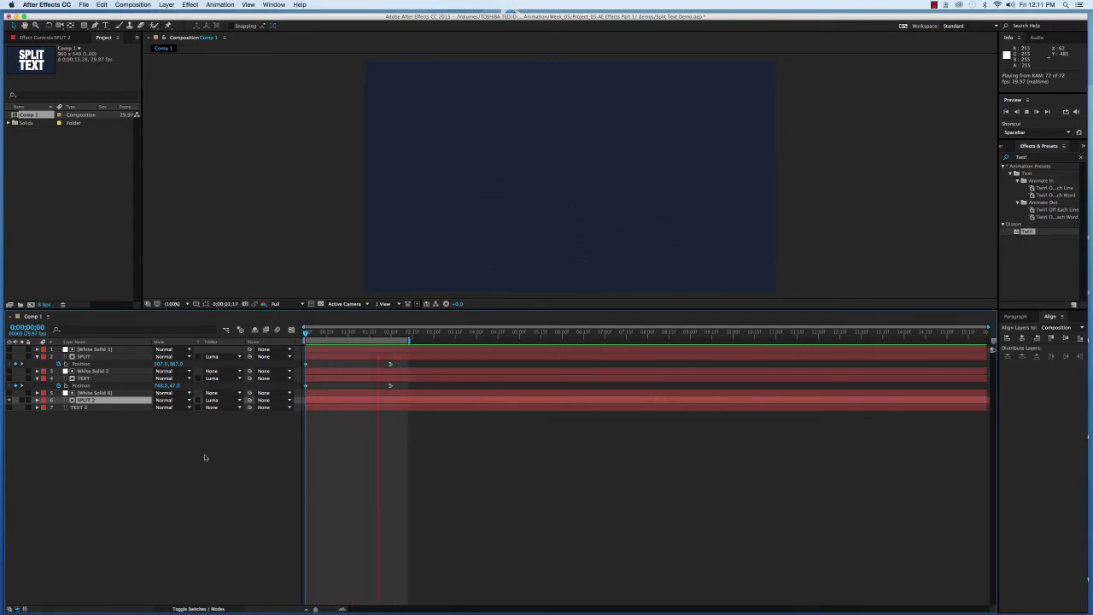
key(space)
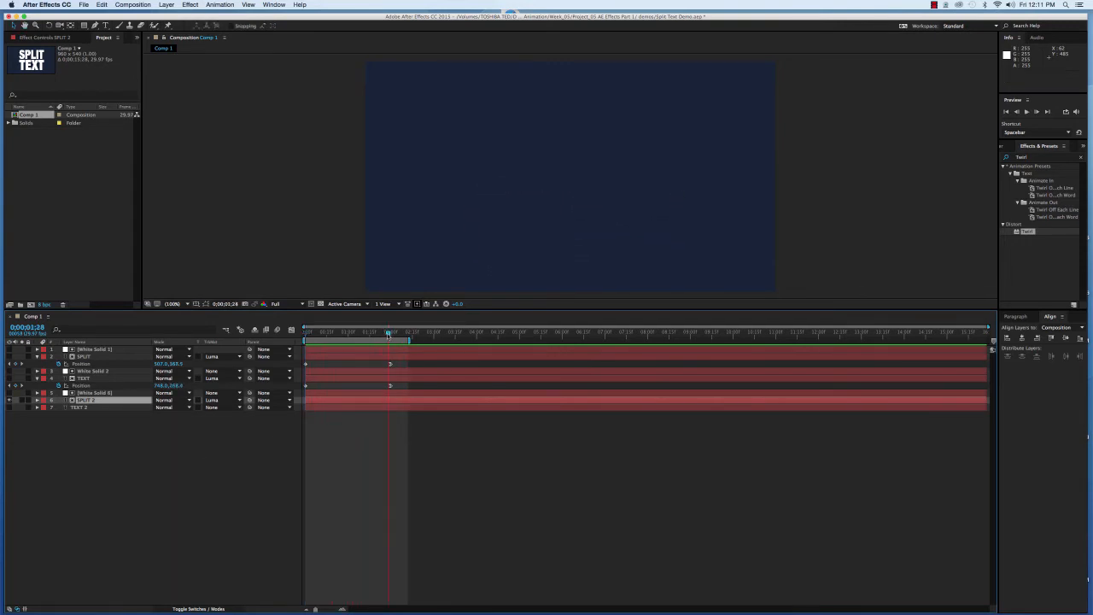
drag(389, 333, 288, 342)
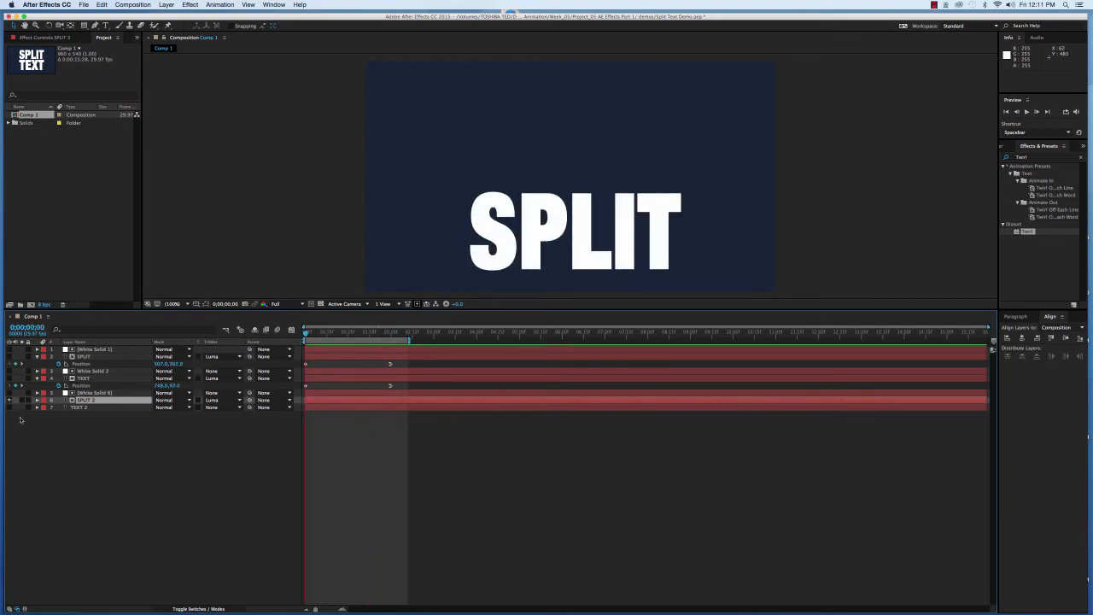
click(9, 407)
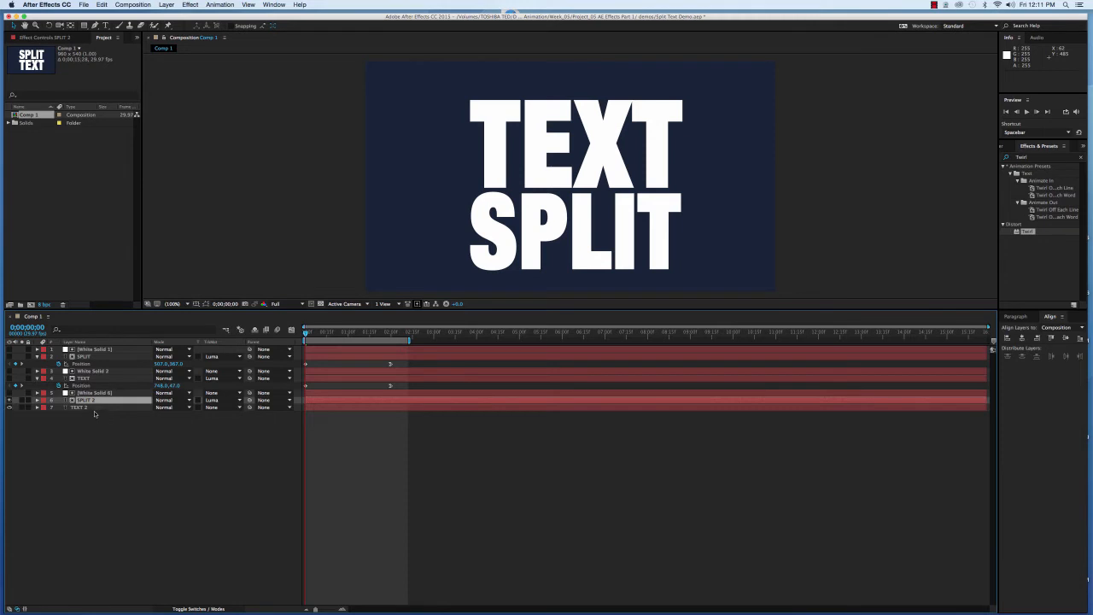
Create a 960 x 540 px white solid above TEXT 2 and move it up to the top edge of the word SPLIT
click(95, 411)
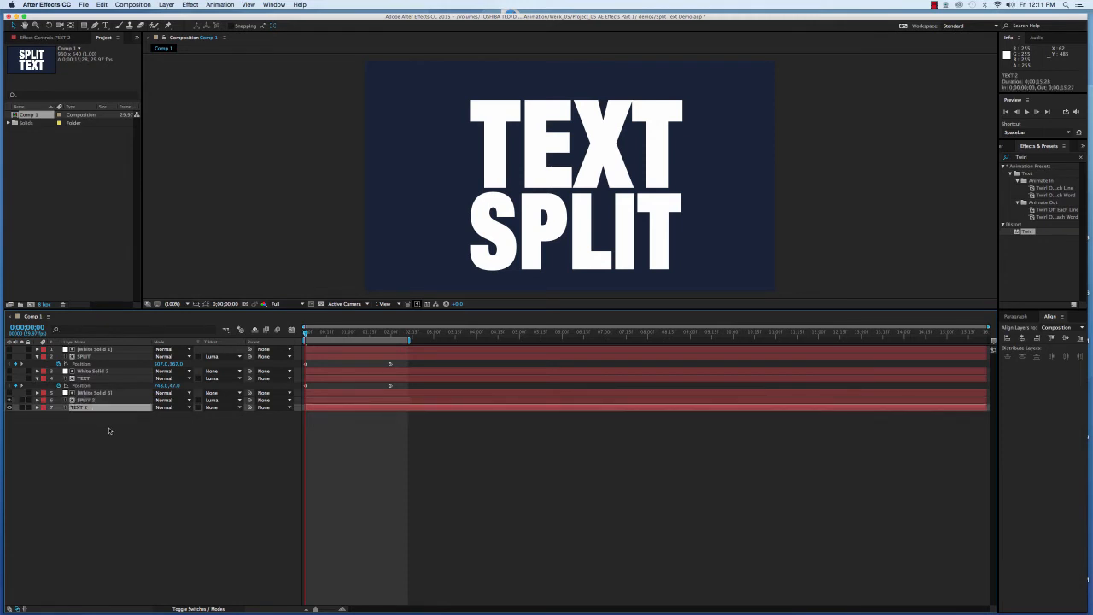
click(169, 5)
mouse_move(175, 15)
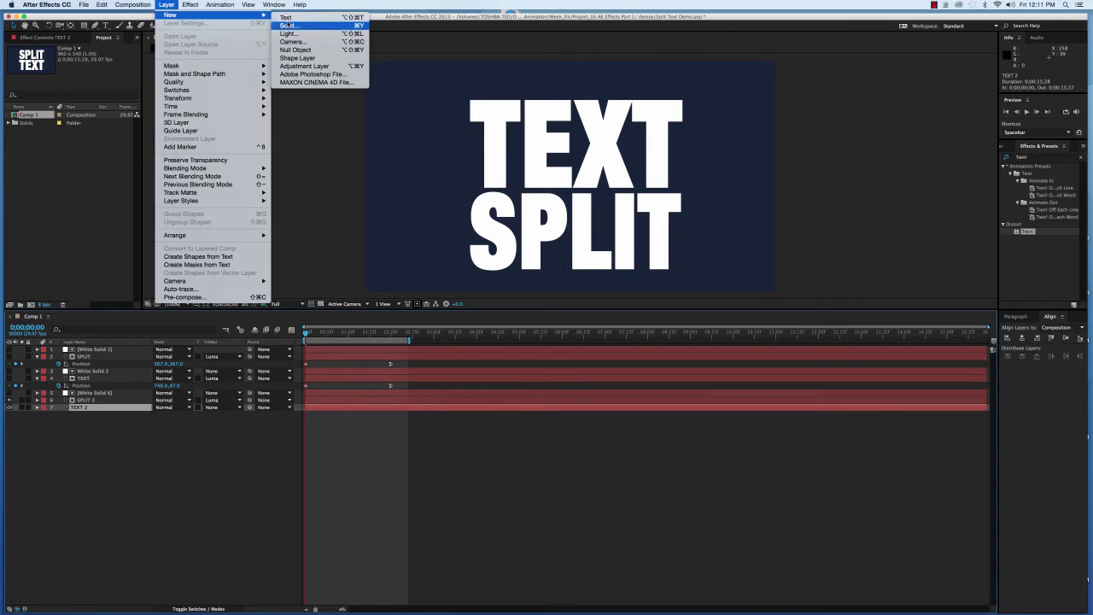
click(288, 26)
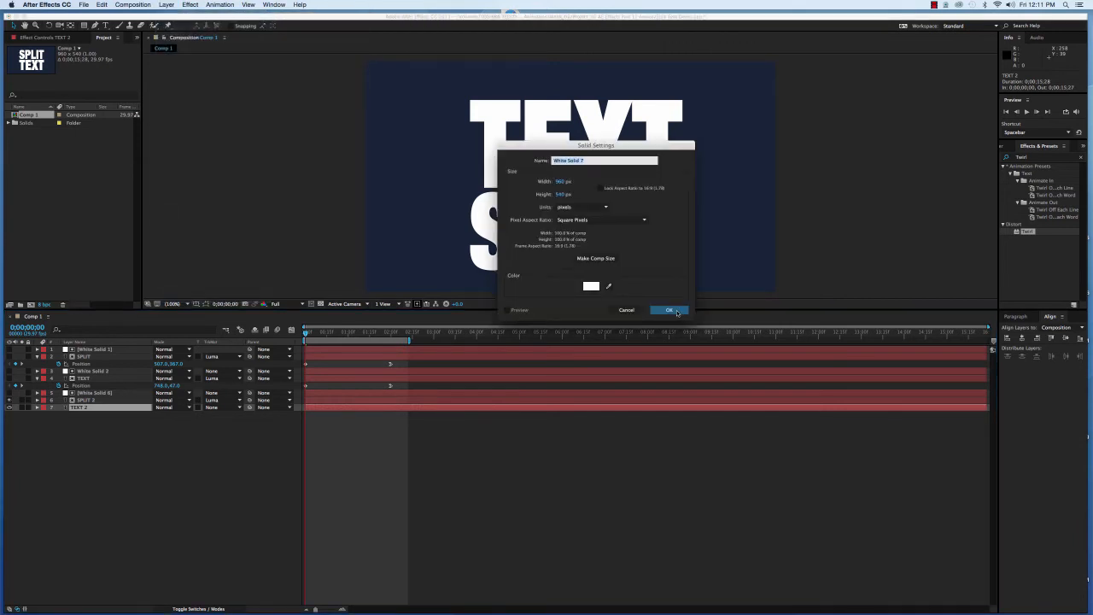
click(669, 310)
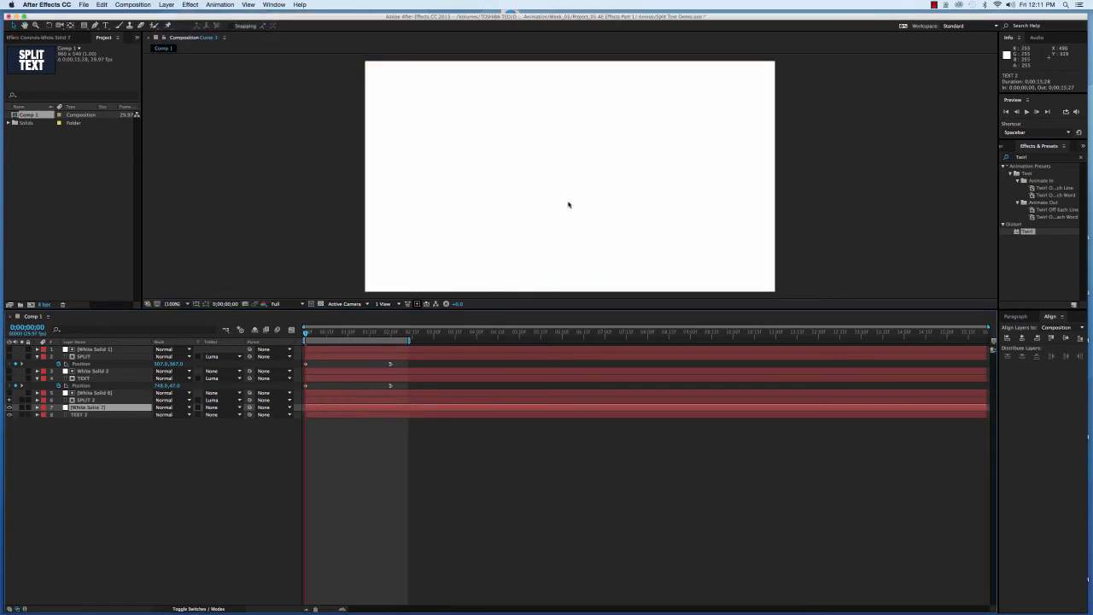
drag(550, 252, 555, 153)
Set TEXT 2's track matte to Luma Matte using White Solid 7 and preview the animation
click(92, 416)
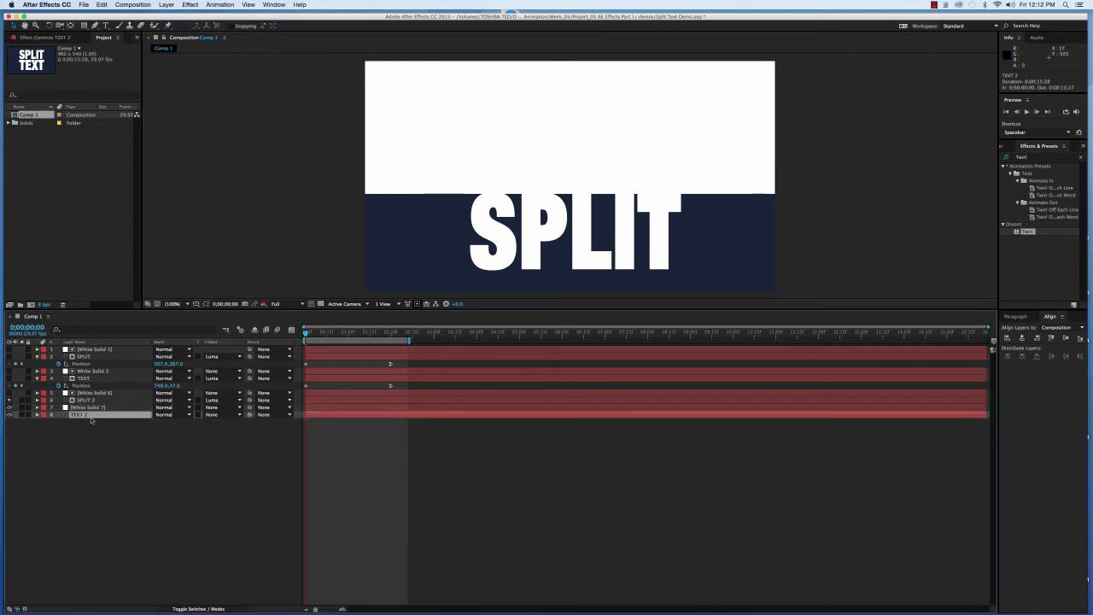
click(240, 418)
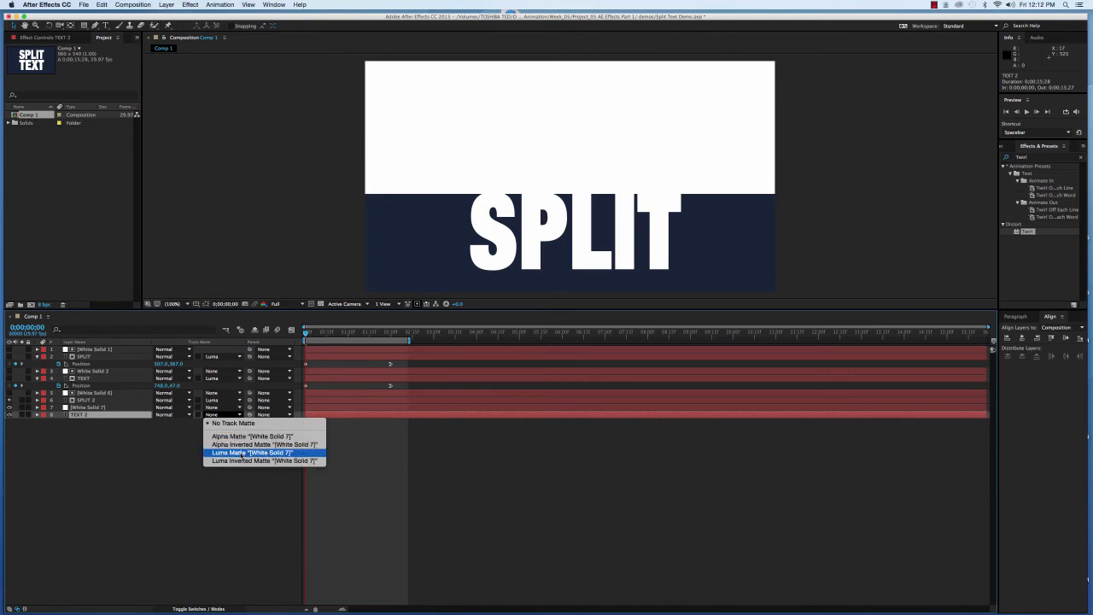
click(242, 453)
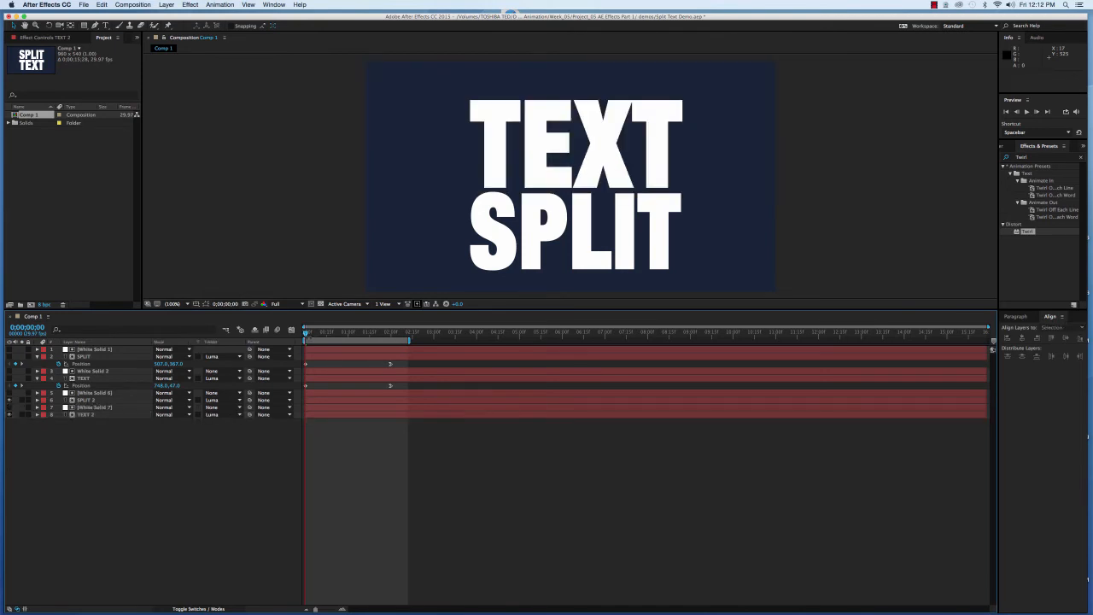
key(space)
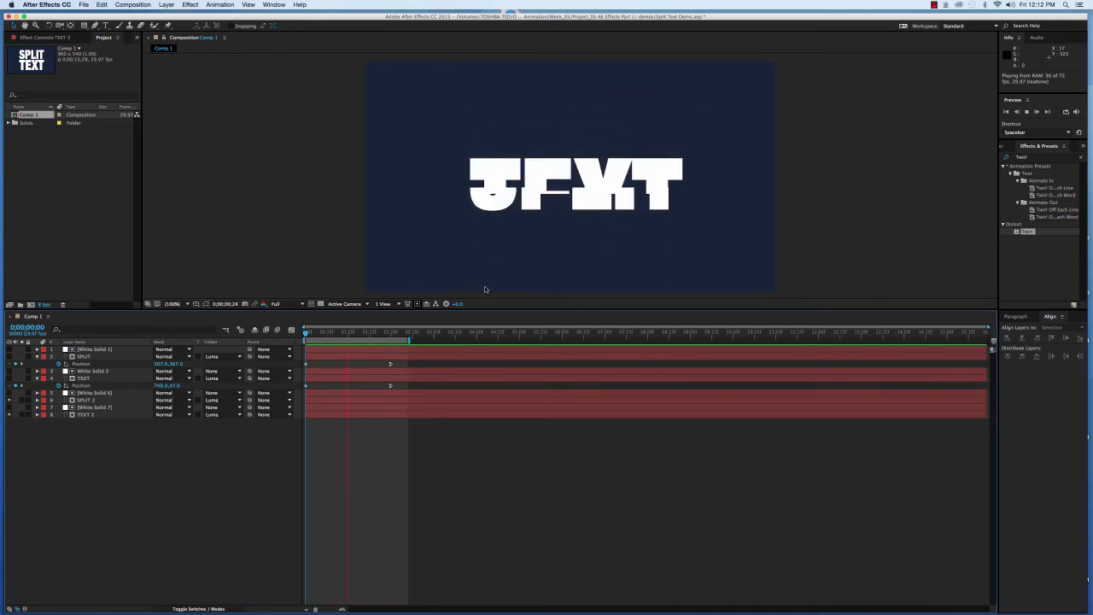
key(space)
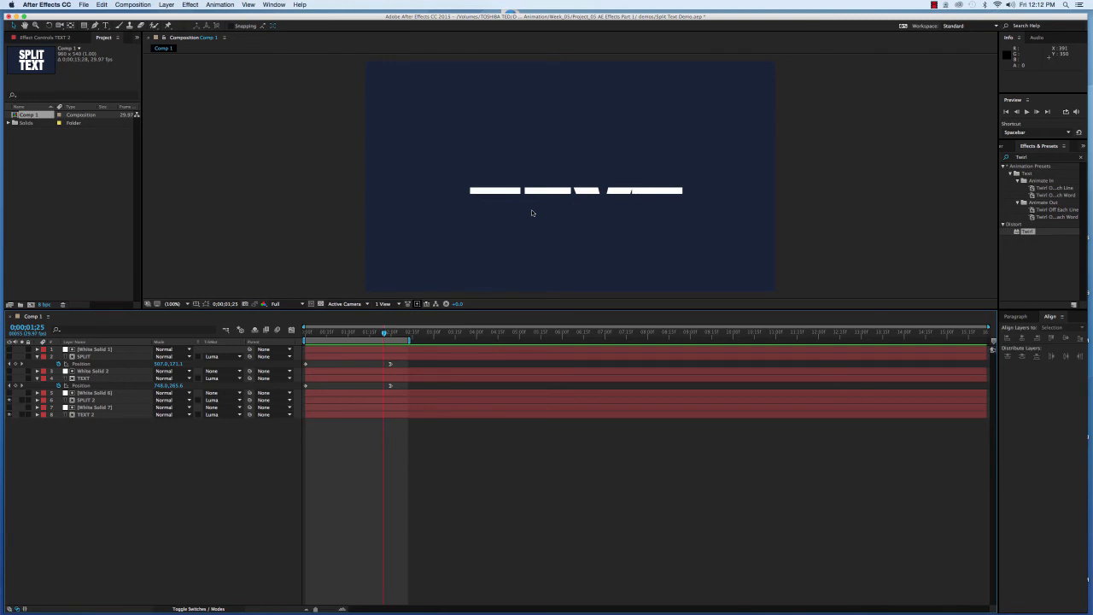
Show White Solid 6, move it up about 24 px to Y 542, and hide it again
click(96, 394)
click(86, 401)
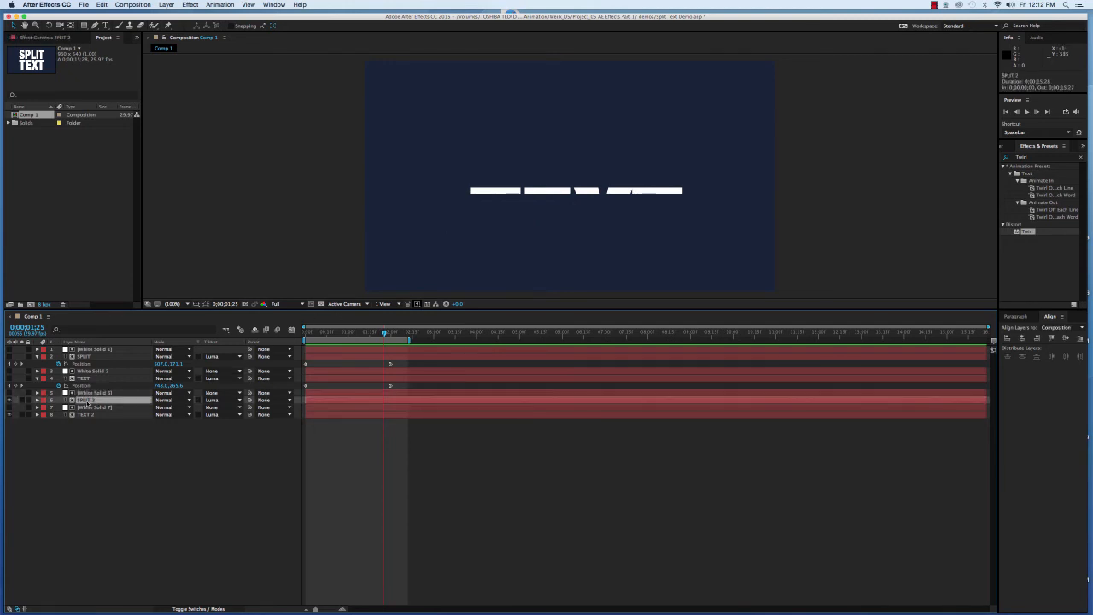
click(9, 393)
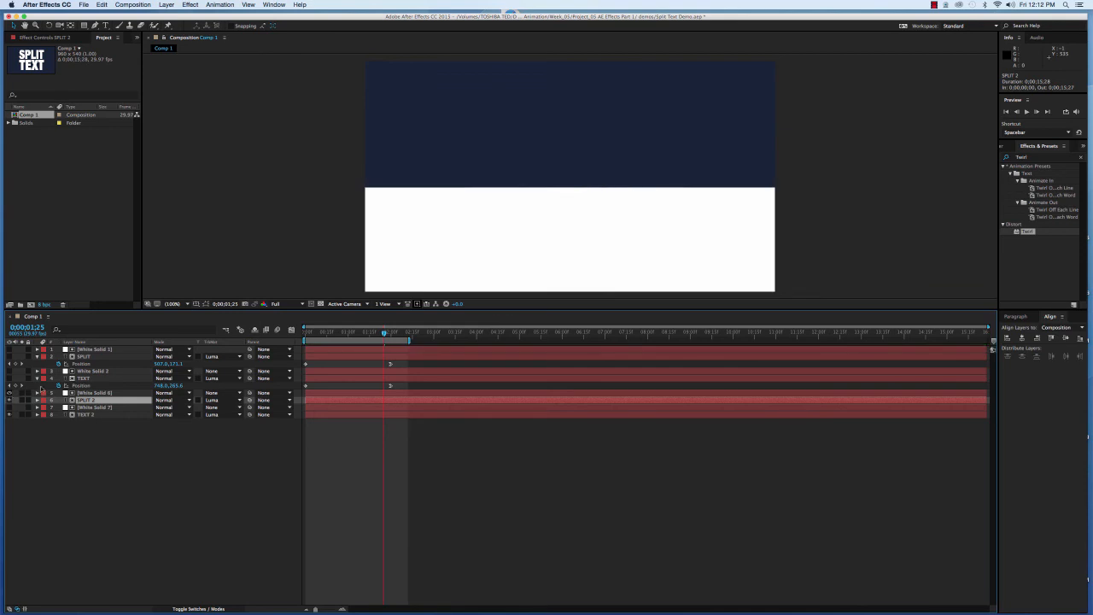
click(473, 258)
drag(472, 258, 476, 245)
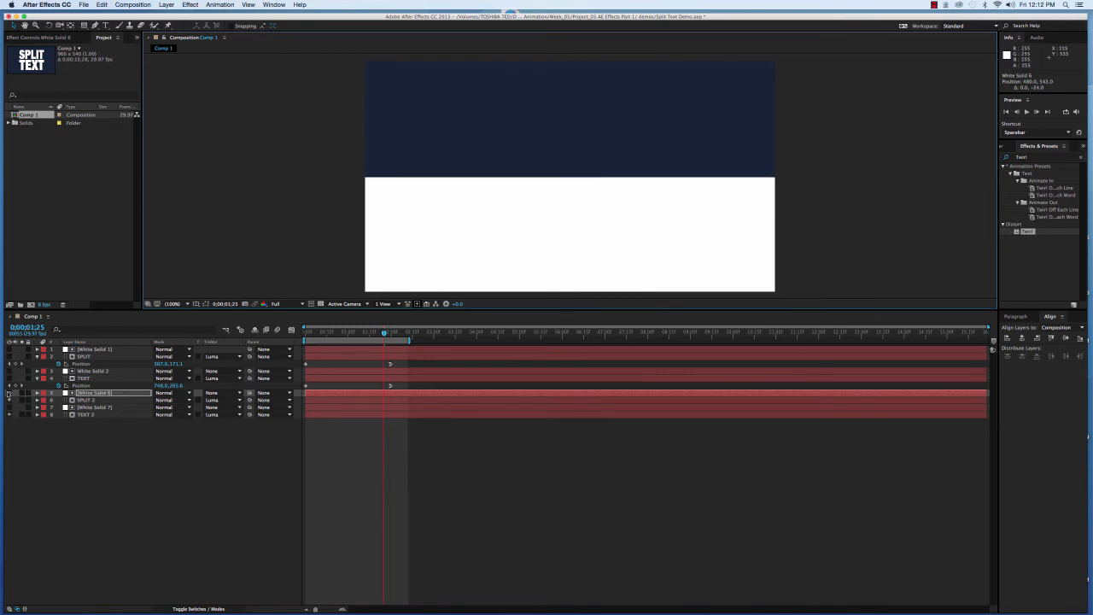
click(9, 394)
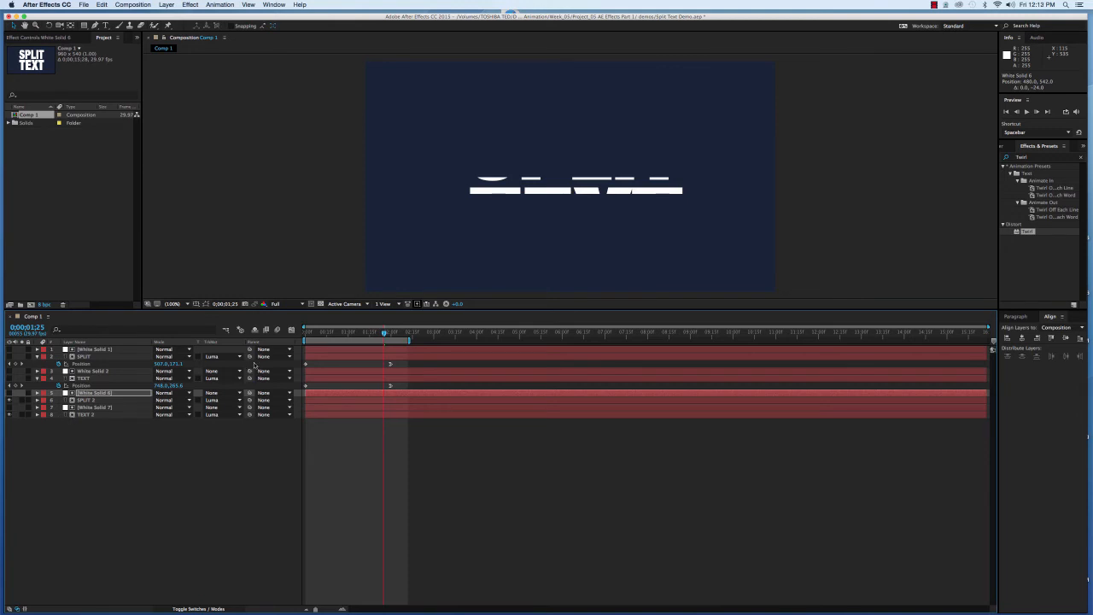
Preview the animation from the first frame with White Solid 6 in its raised position
key(Home)
key(space)
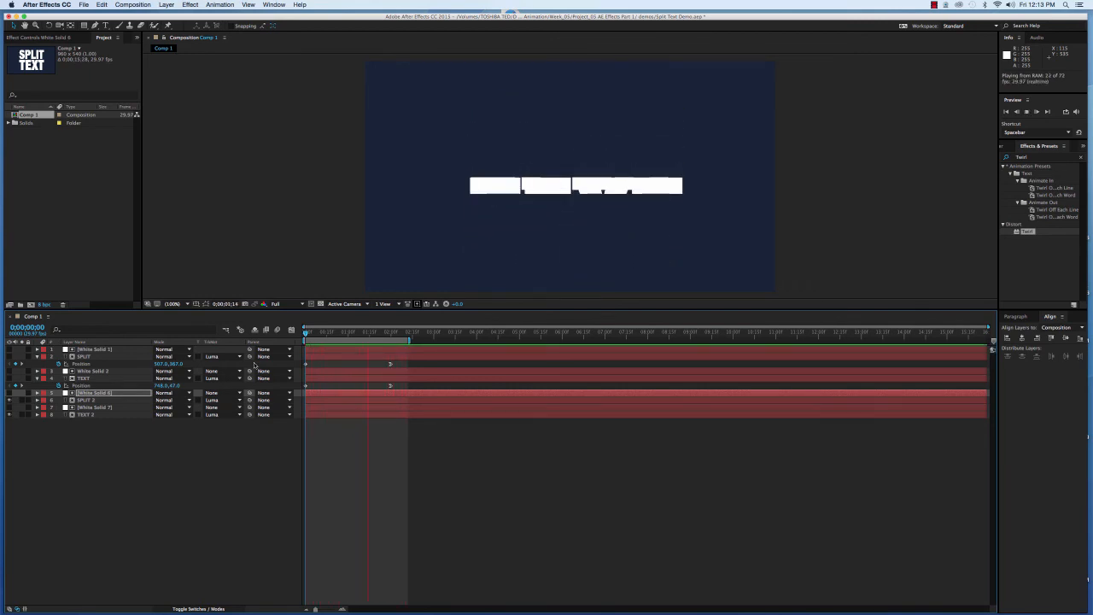
key(space)
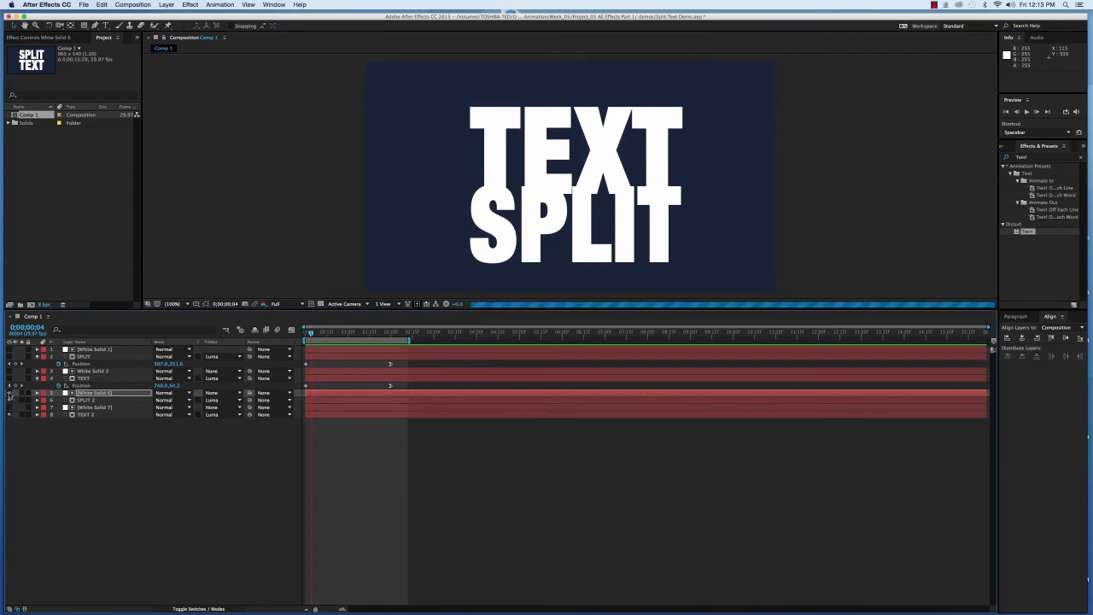
Show White Solid 6, move it up over the upper part of the composition to about Y 44, and hide it
click(10, 393)
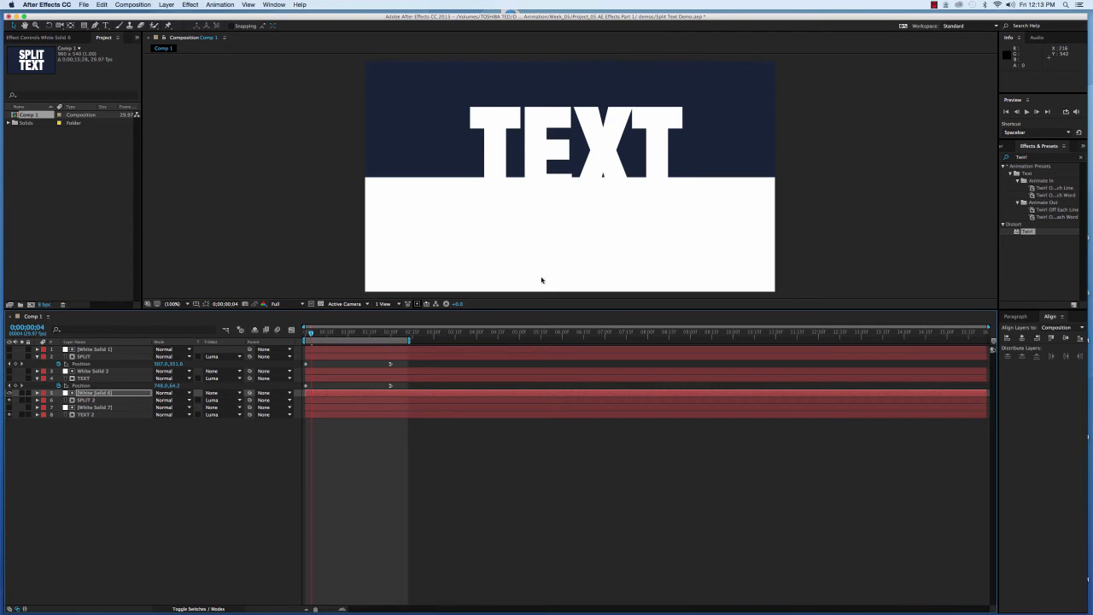
drag(544, 251, 552, 122)
drag(560, 235, 569, 159)
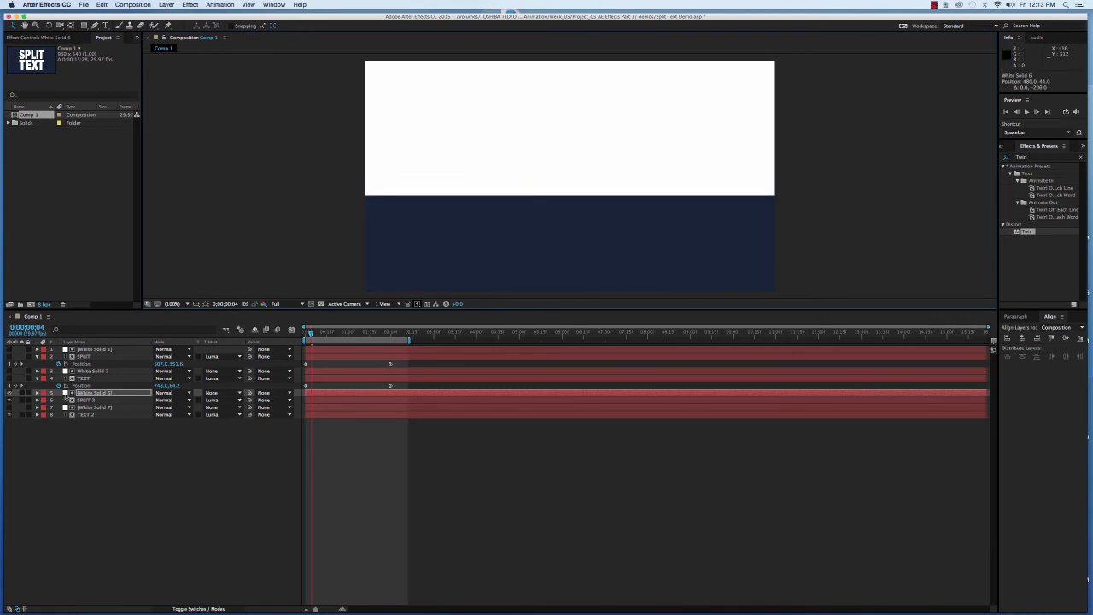
click(9, 393)
Move White Solid 7 down over the lower part of the composition to about Y 548, hide it, and preview the animation before returning to the start
click(102, 409)
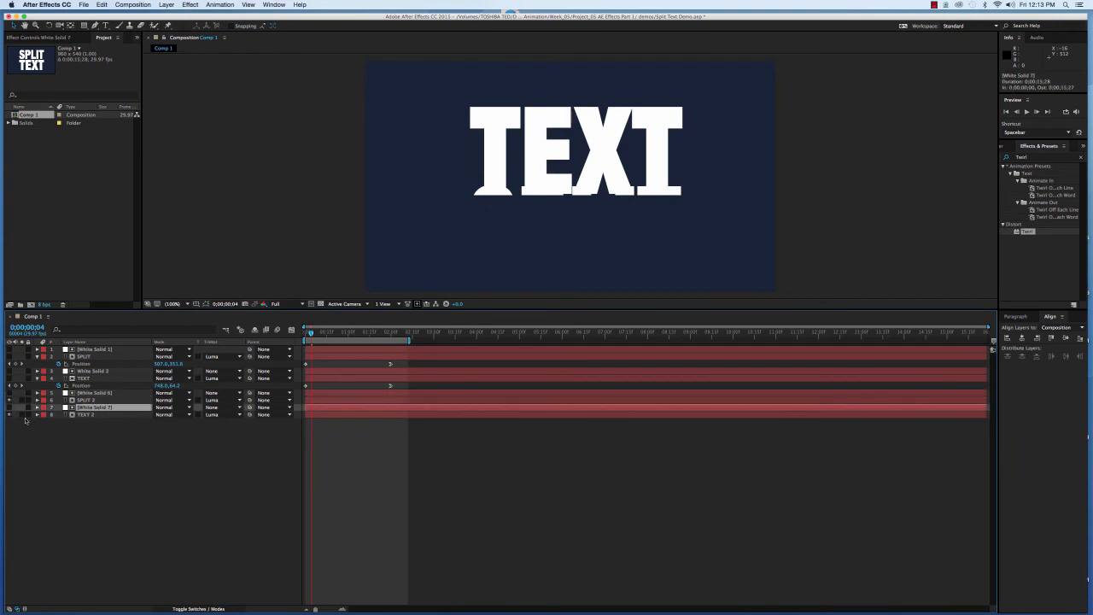
click(9, 408)
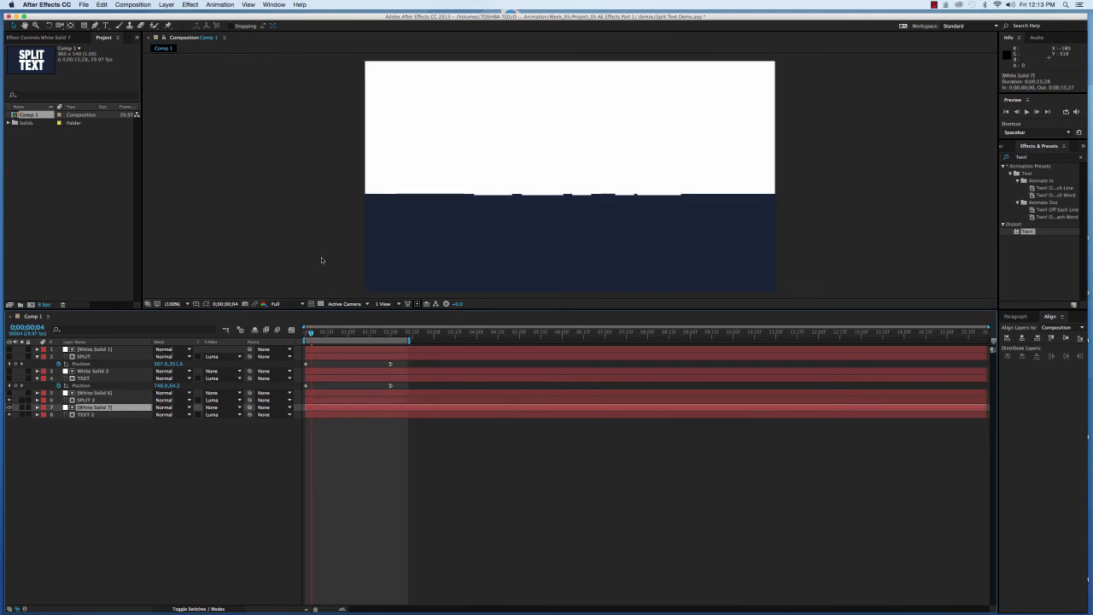
drag(456, 171, 452, 290)
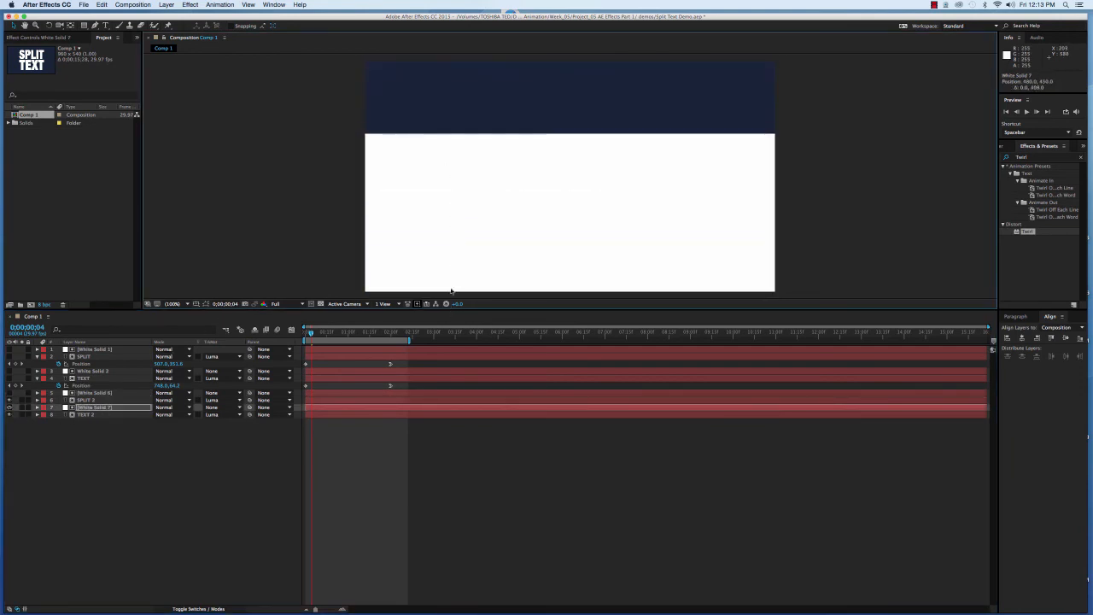
drag(452, 169, 444, 211)
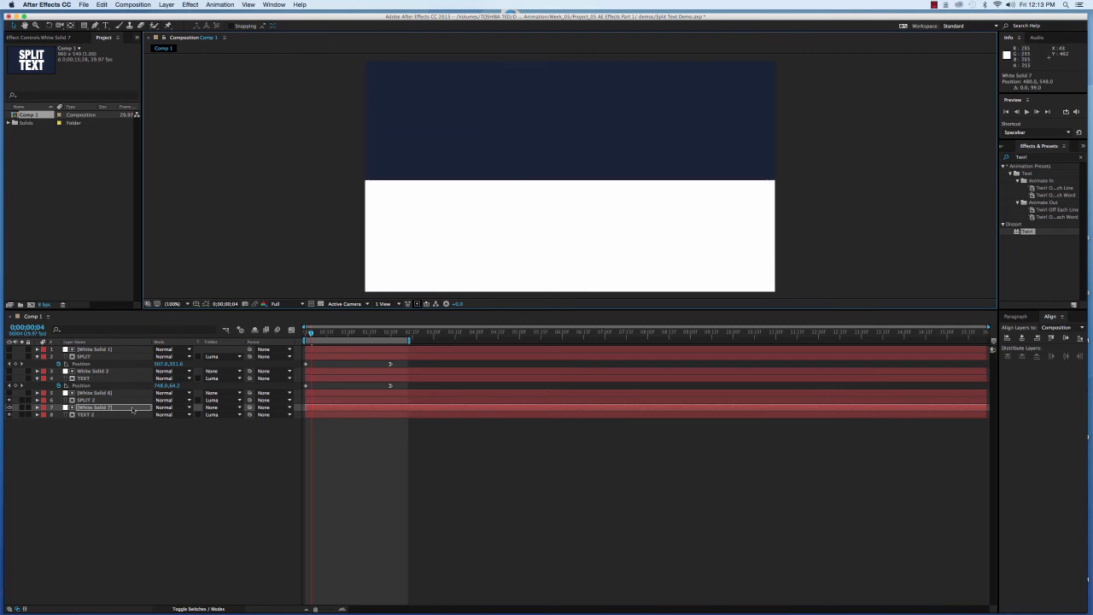
click(10, 407)
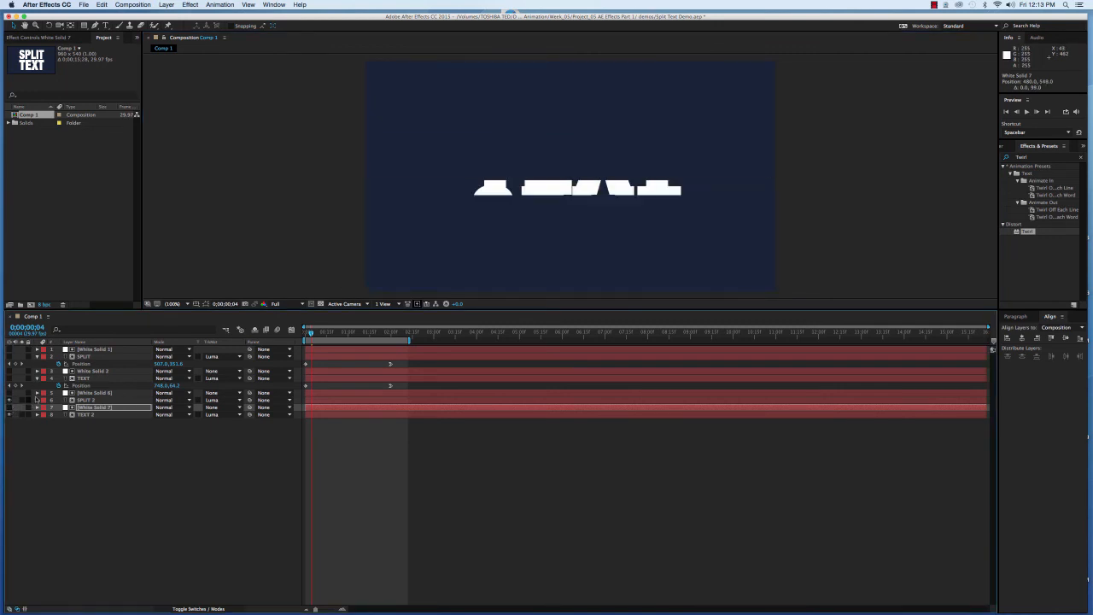
key(space)
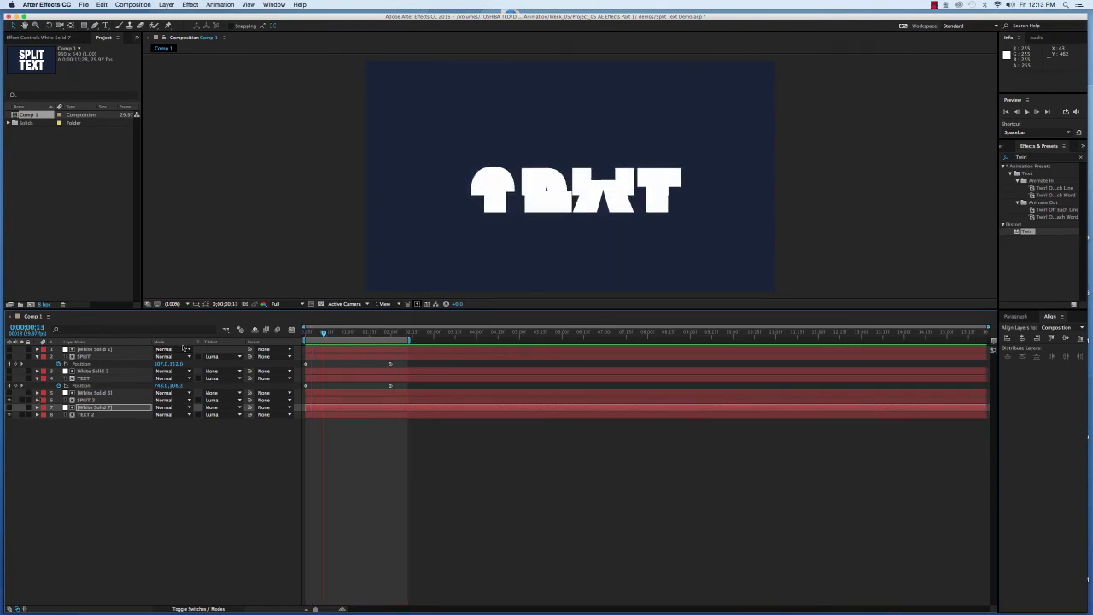
key(Home)
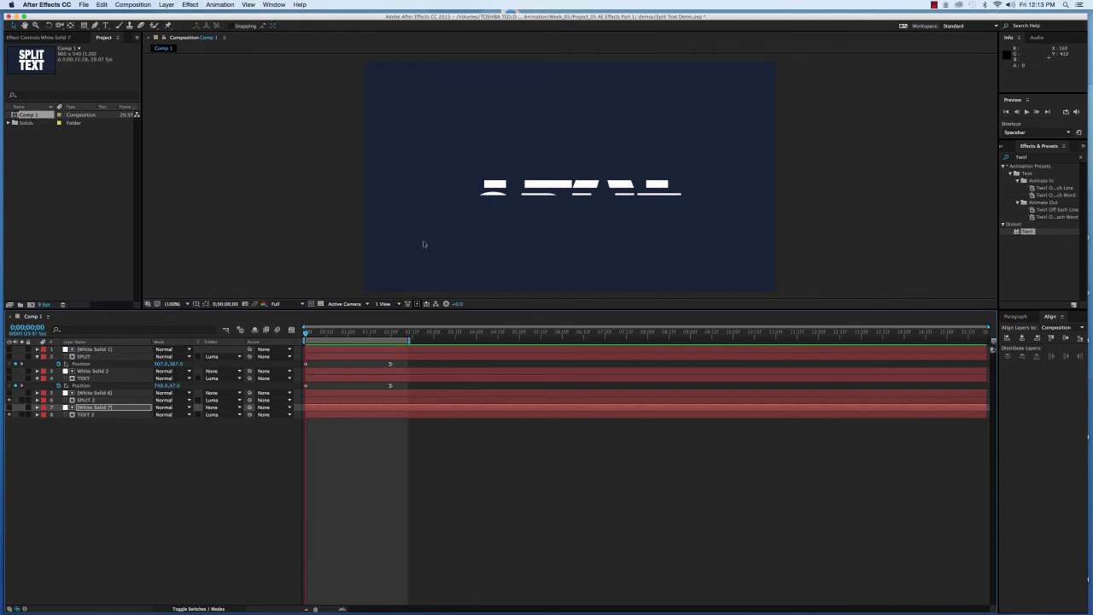
Show White Solid 6, move it down about 28 px to Y 72, hide it, and undo the hiding
click(97, 400)
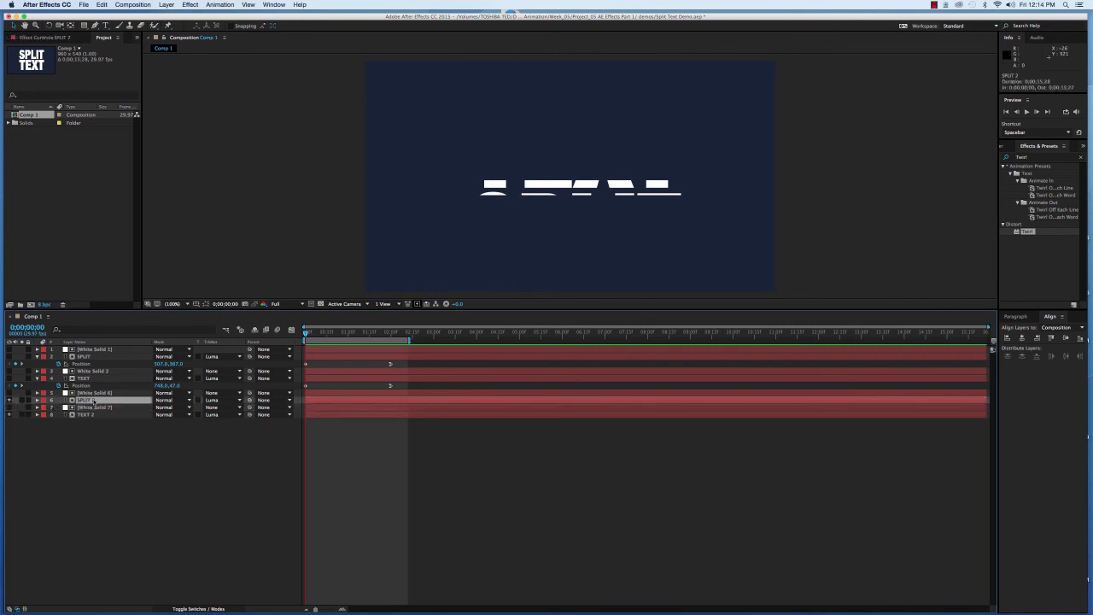
click(10, 394)
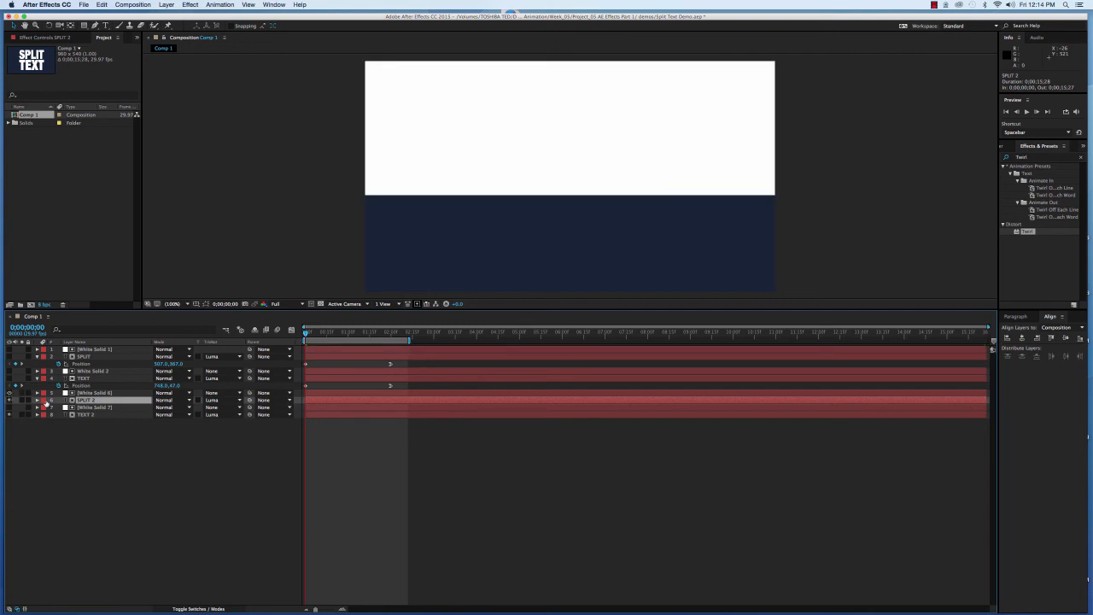
click(419, 194)
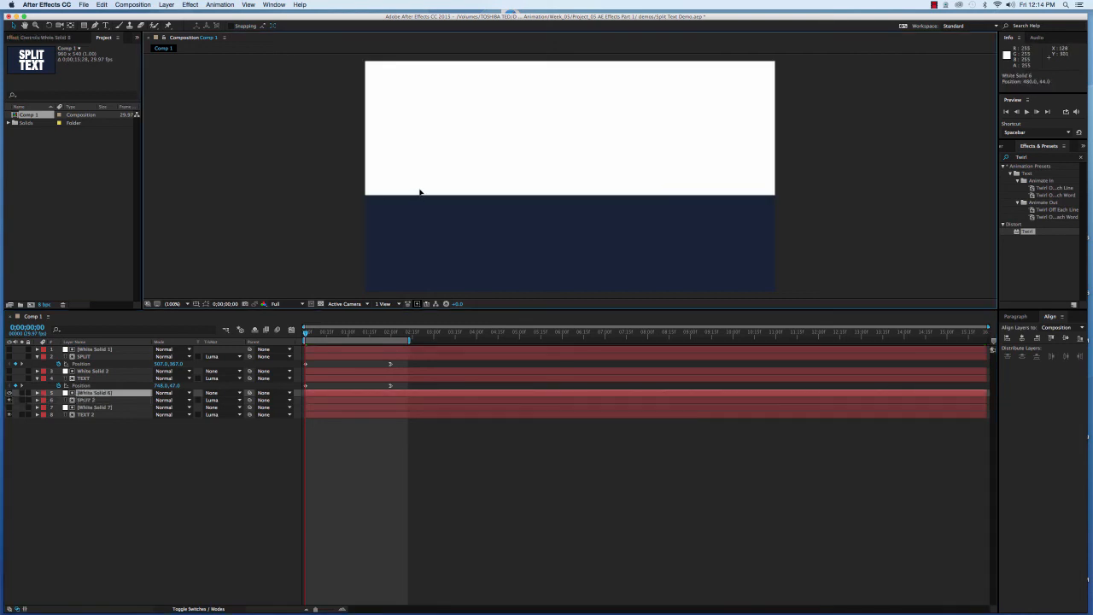
drag(419, 194, 419, 205)
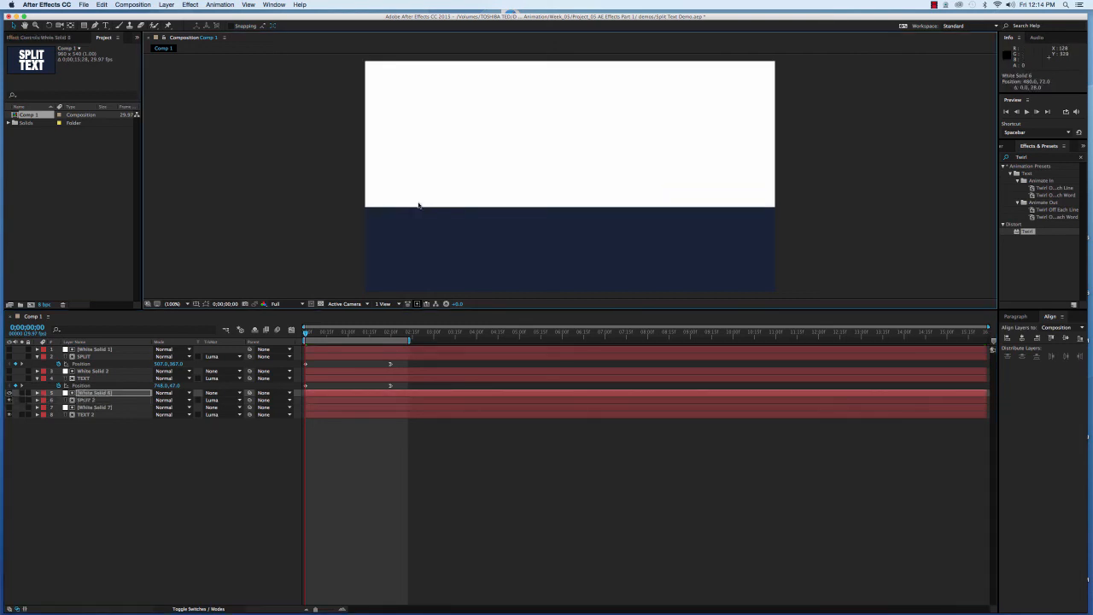
click(9, 393)
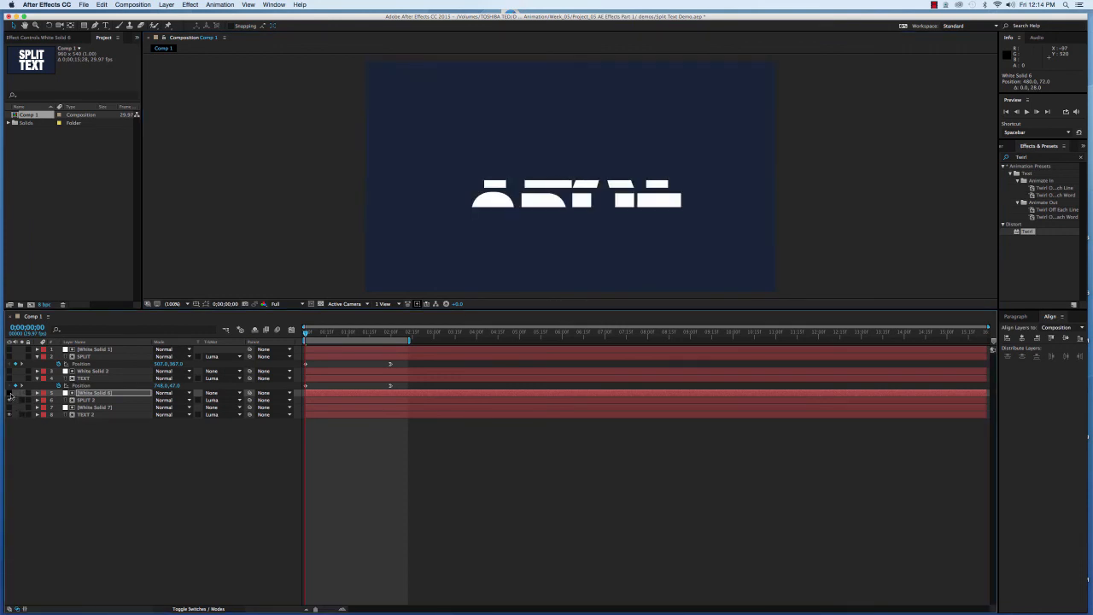
key(super+z)
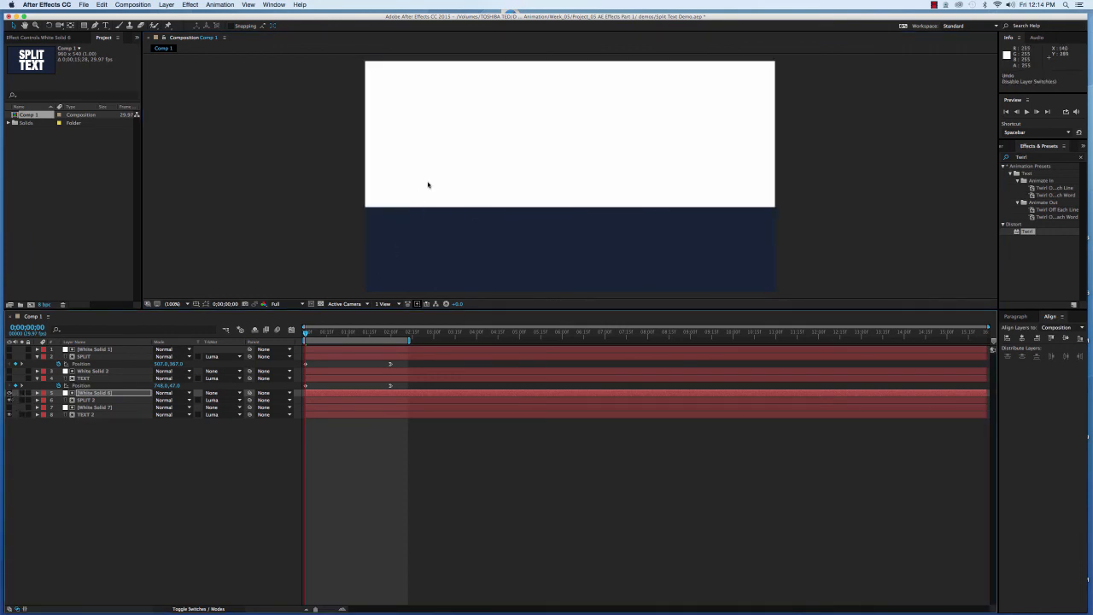
Move White Solid 6 up about 67 px to Y 5, above the visible text slices, and hide it
drag(430, 193, 433, 169)
mouse_move(433, 165)
mouse_down()
mouse_move(432, 144)
mouse_move(429, 166)
mouse_up()
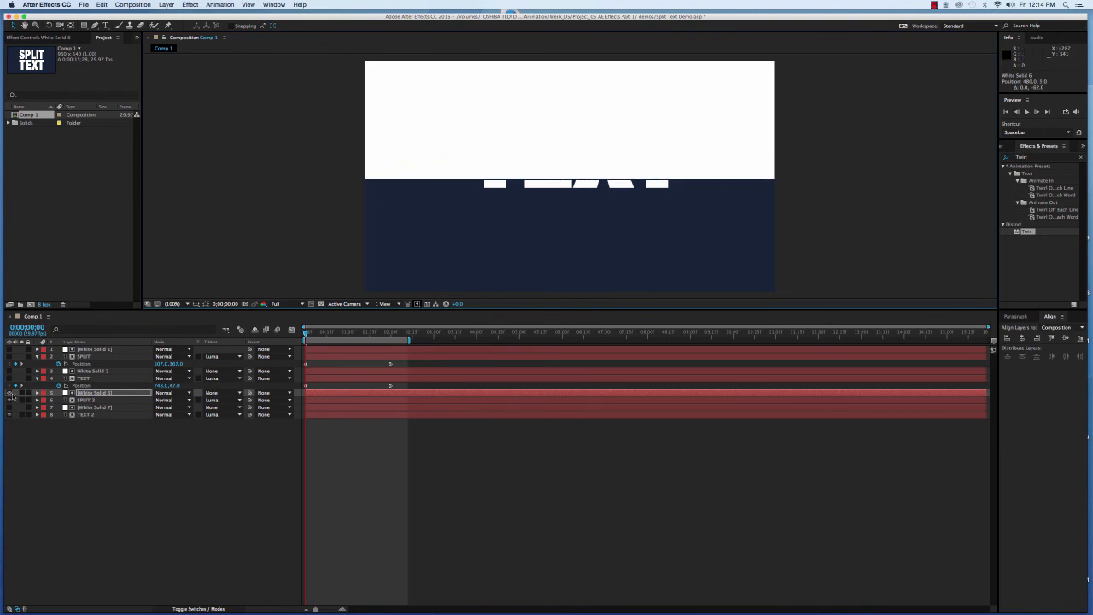
click(9, 393)
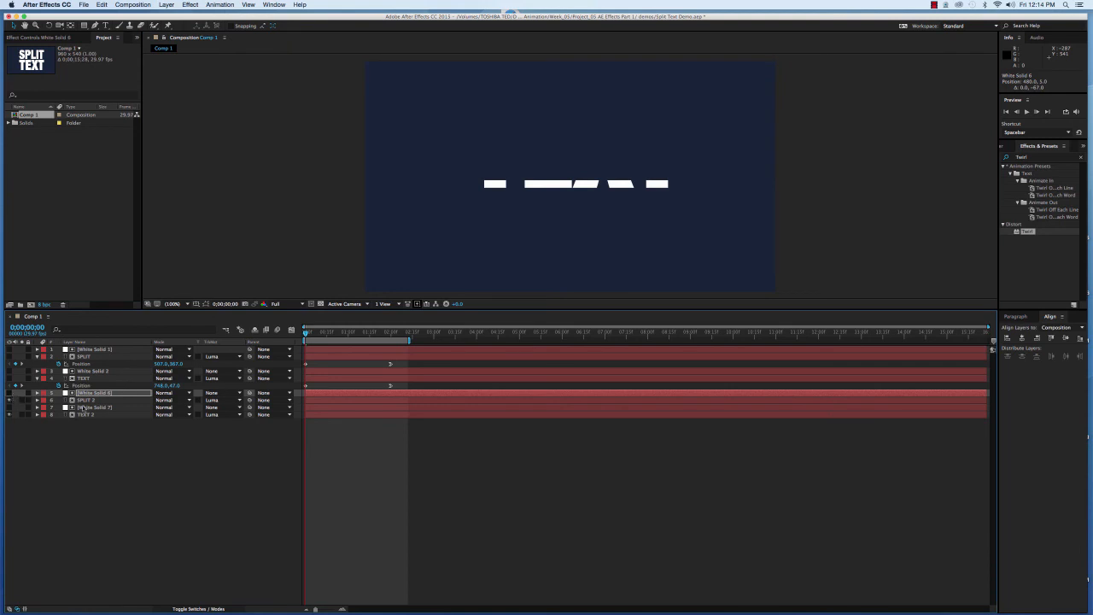
Show White Solid 7, move it down about 26 px to Y 575, hide it again, and preview the animation
click(93, 408)
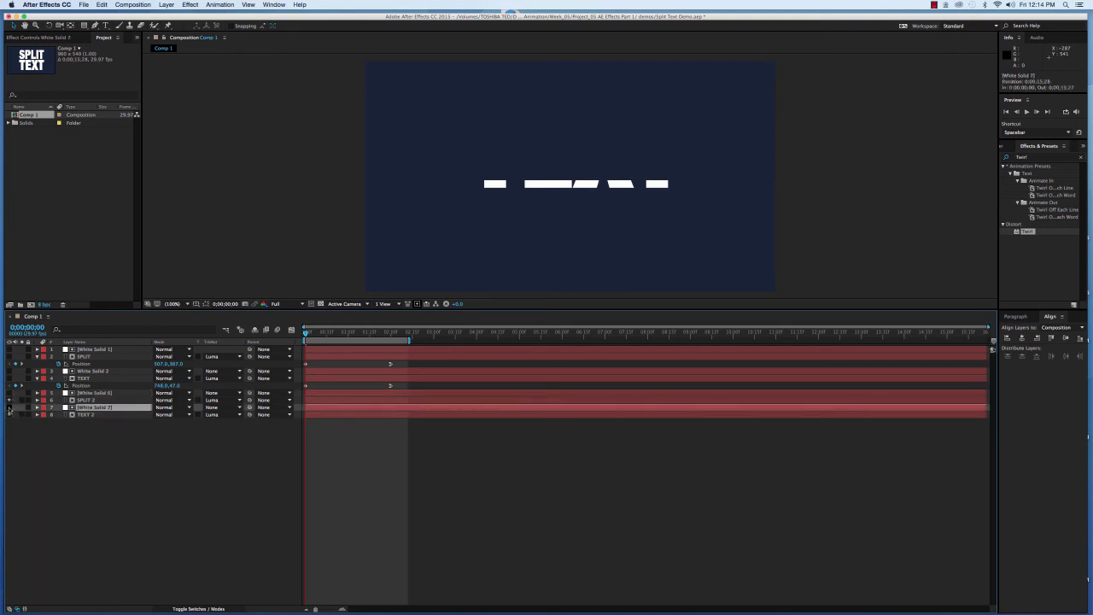
click(10, 408)
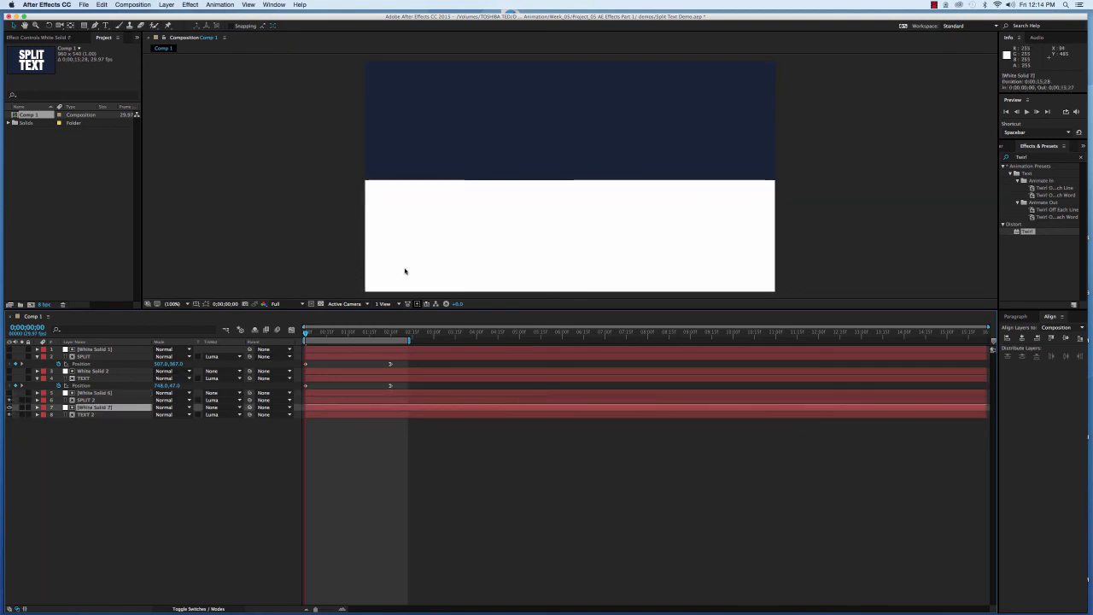
drag(406, 269, 406, 281)
click(10, 408)
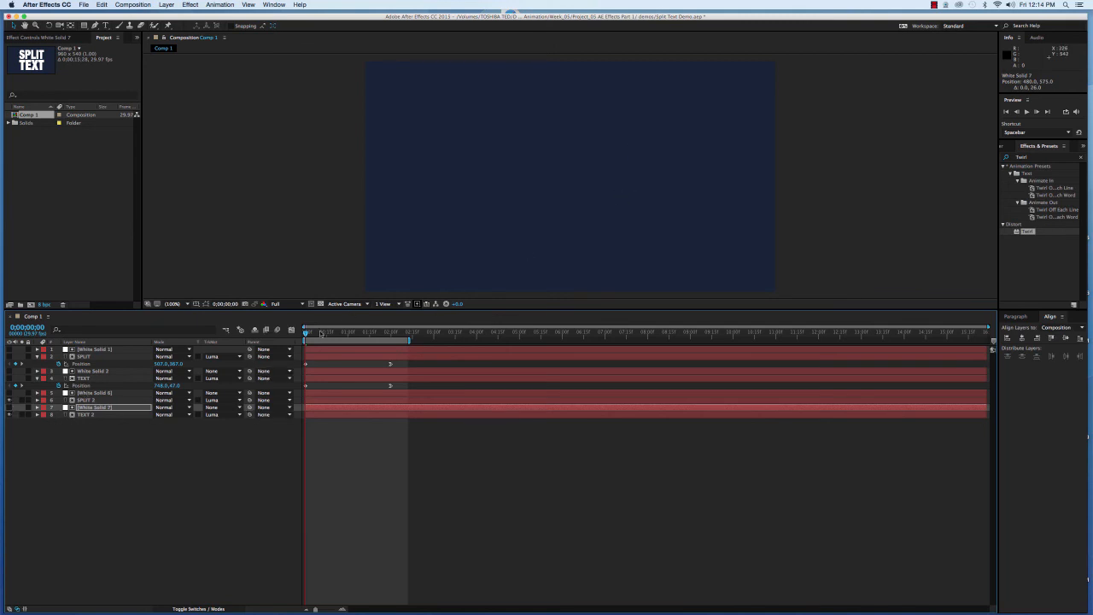
key(space)
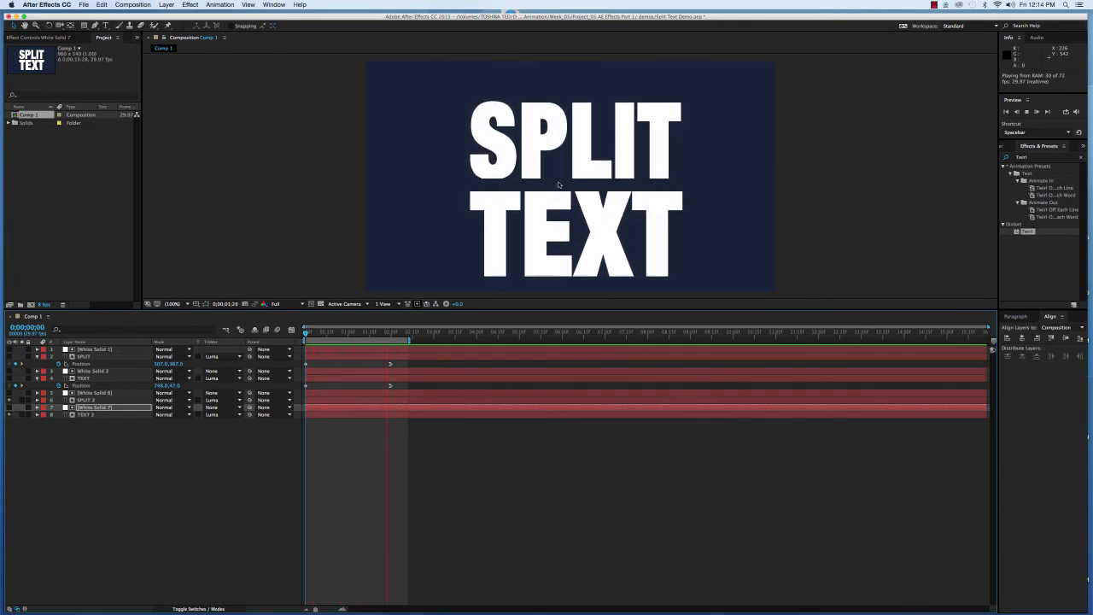
key(space)
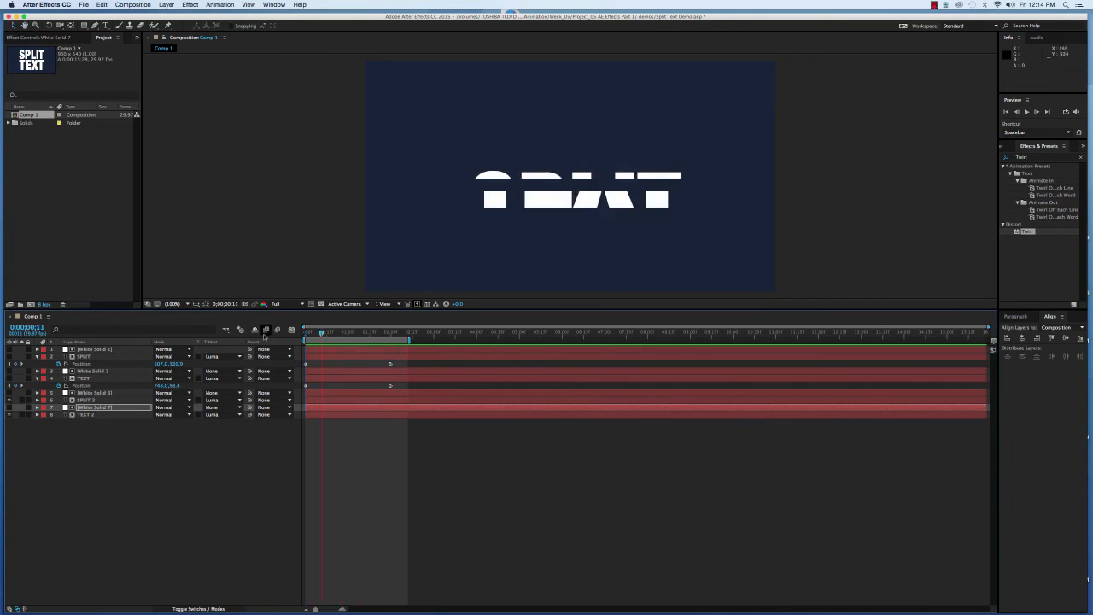